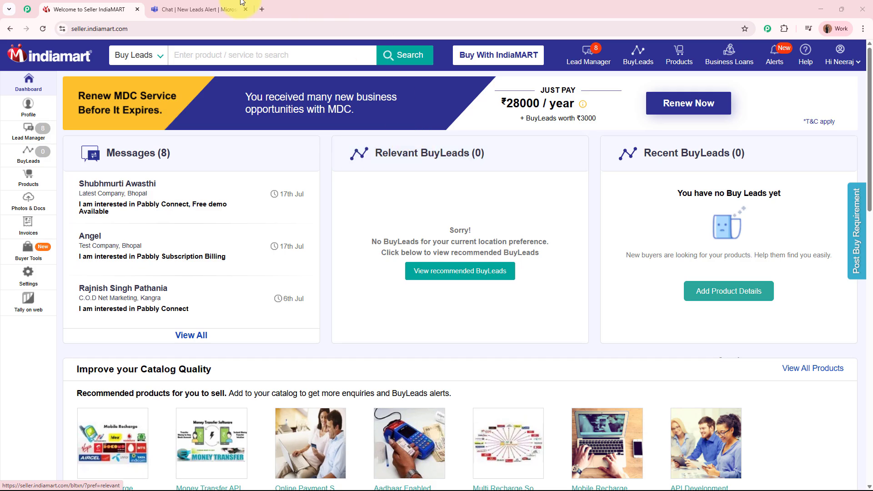
Compare the IndiaMART seller dashboard with the New Leads Alert channel in Microsoft Teams
left_click(184, 9)
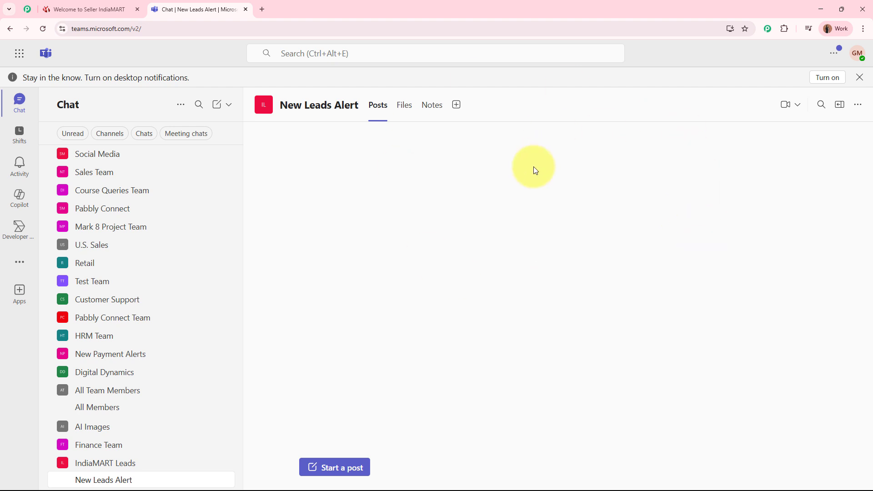
left_click(101, 5)
left_click(218, 5)
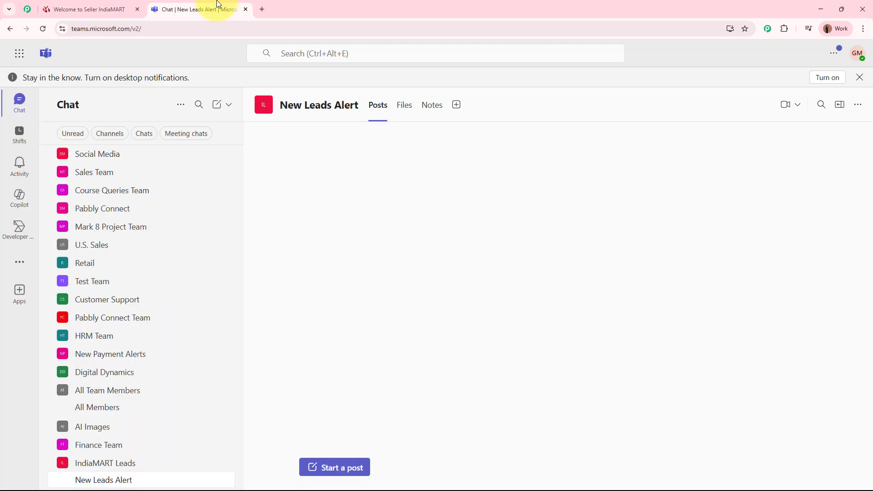
left_click(53, 5)
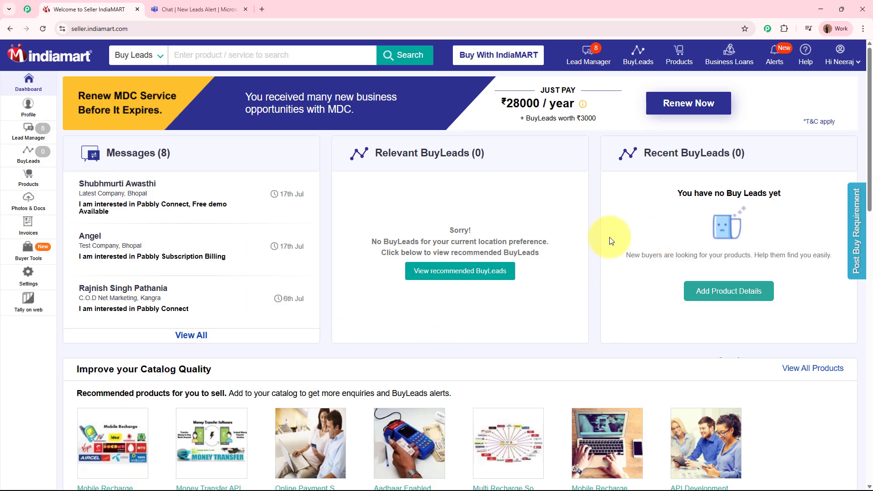
left_click(200, 9)
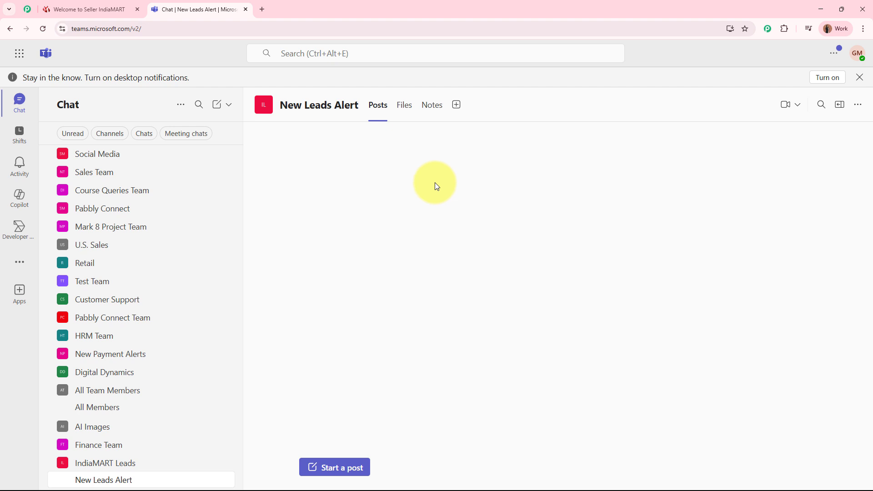
left_click(262, 10)
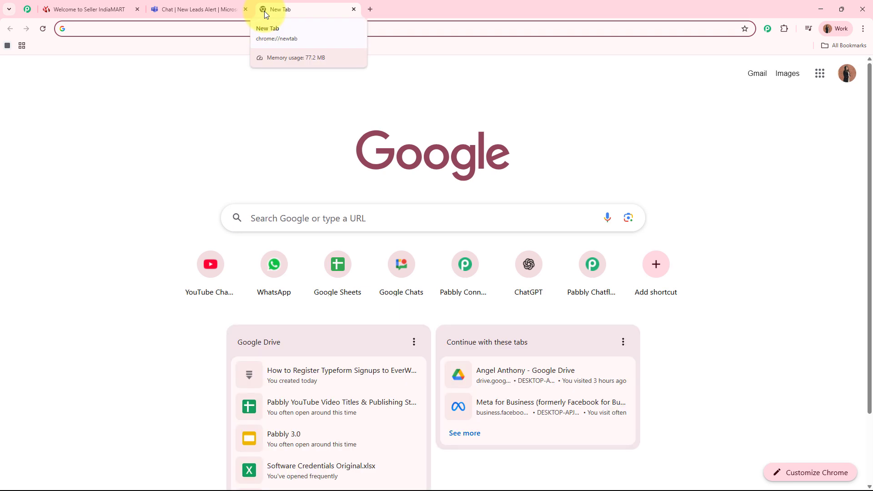
type("www.pabbly")
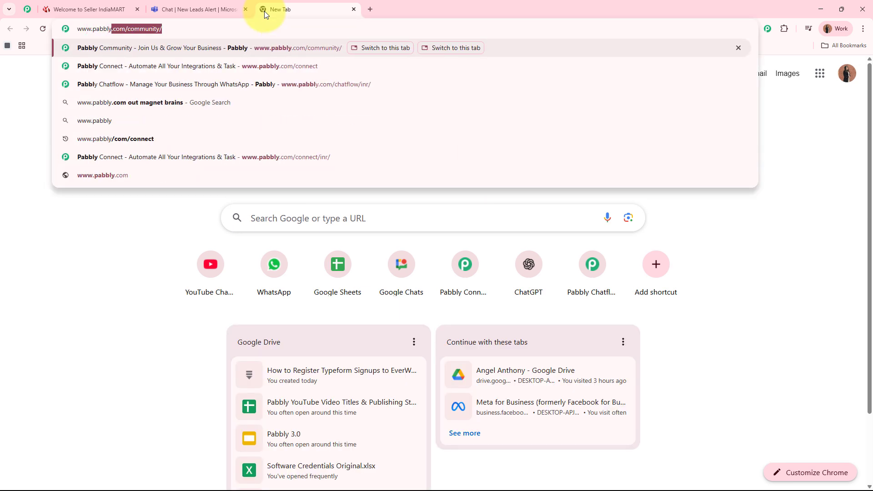
type(".com/c")
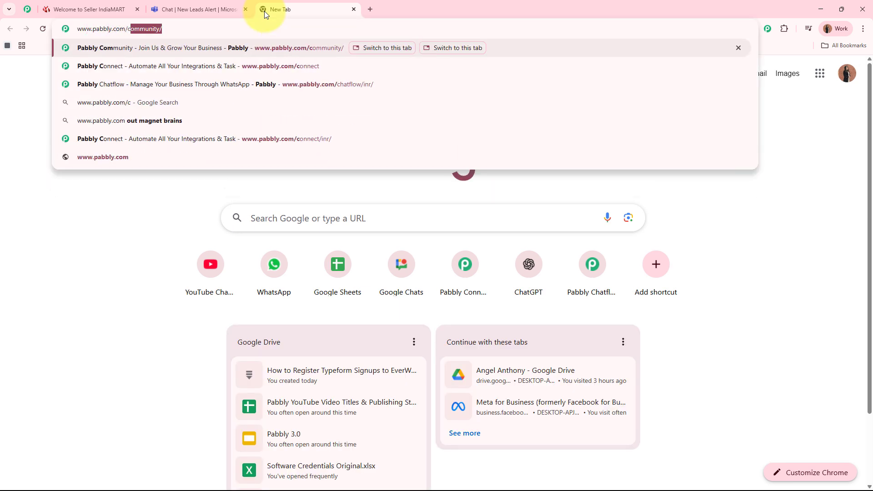
type("onnect")
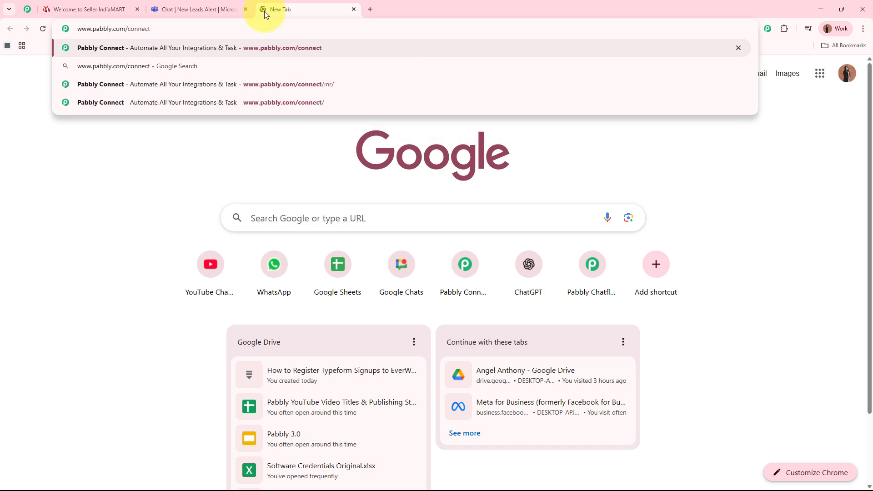
key("Return")
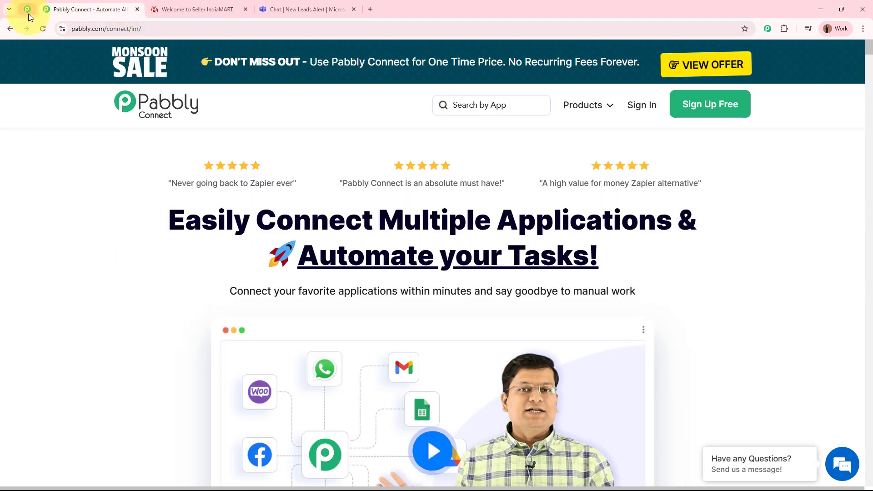
Look through the Pabbly Community page, including its benefits, resources and shared success stories
left_click(27, 9)
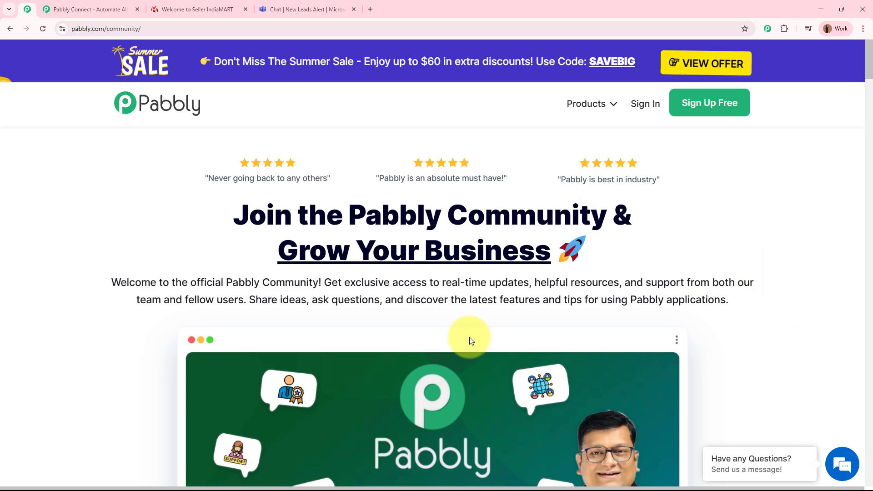
scroll(871, 220, "down", 12)
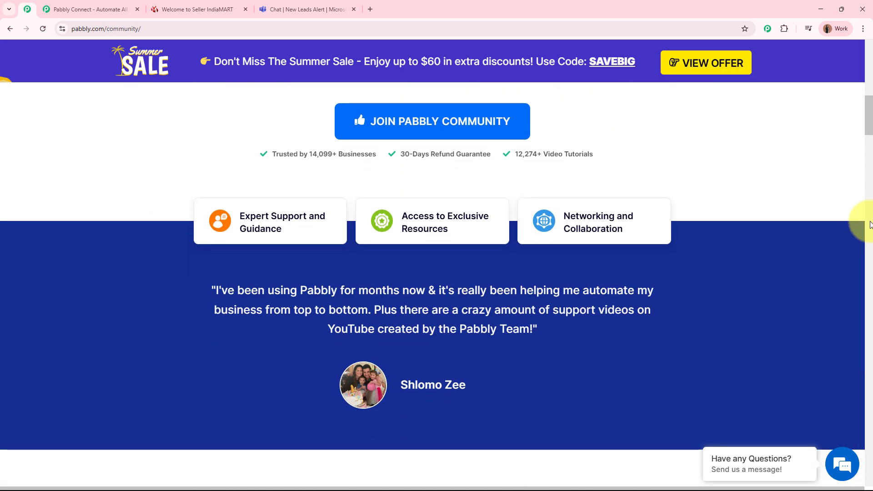
scroll(870, 224, "down", 20)
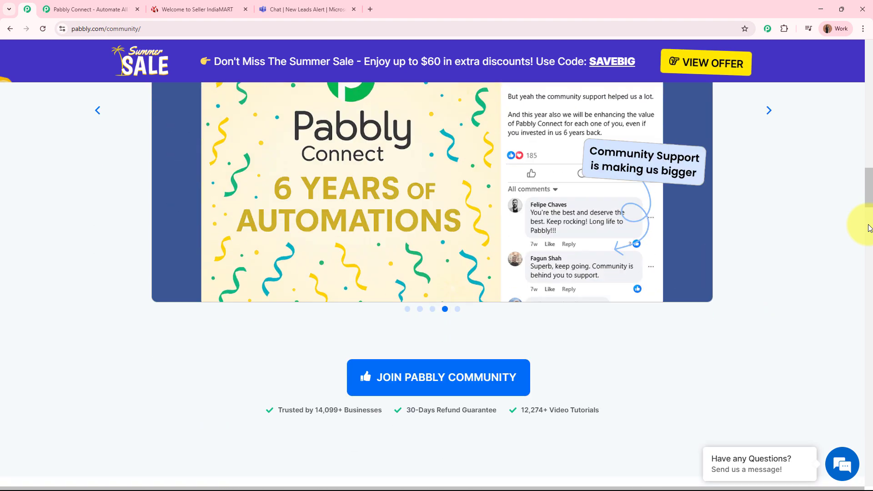
scroll(870, 227, "down", 10)
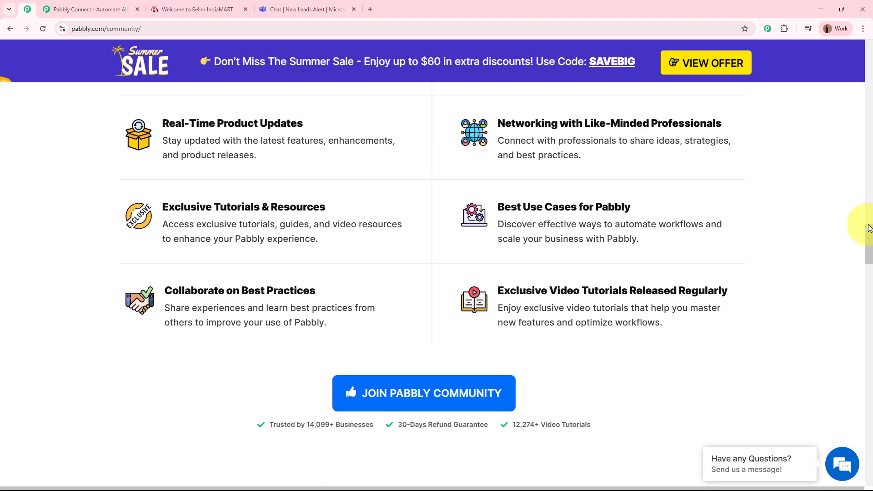
scroll(869, 231, "down", 2)
scroll(870, 231, "down", 4)
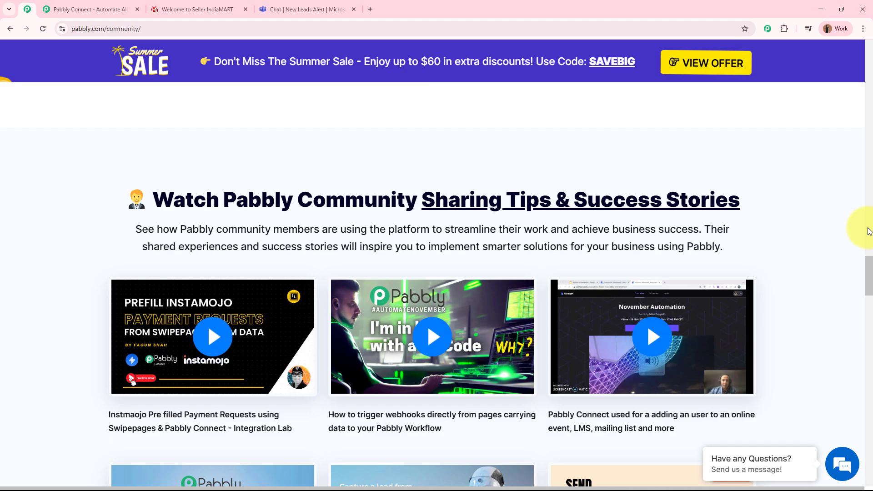
scroll(870, 231, "down", 8)
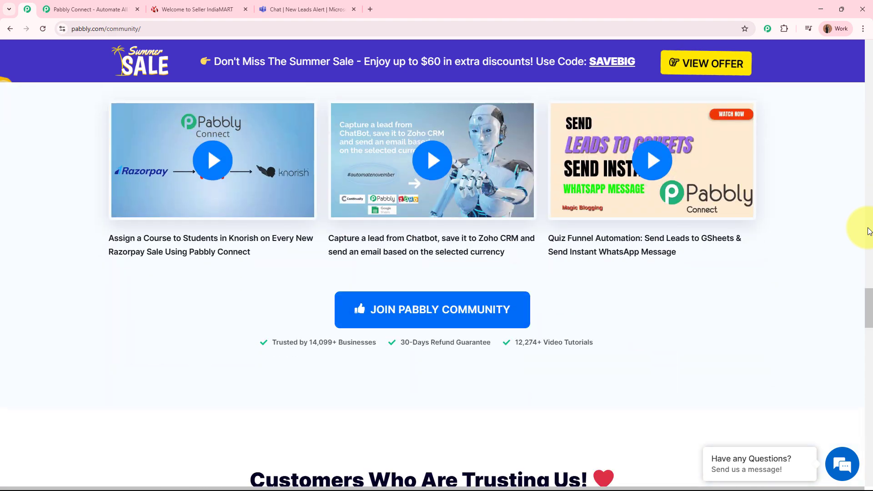
scroll(870, 231, "up", 15)
scroll(870, 231, "up", 18)
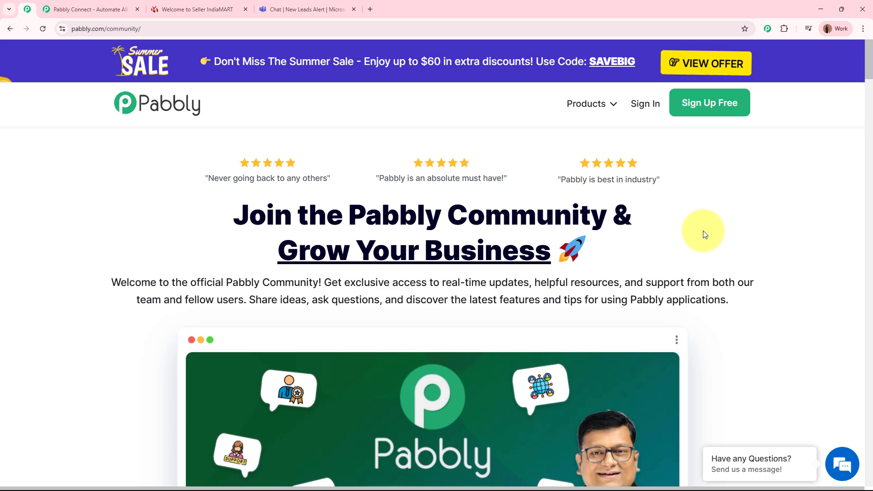
Return to the Pabbly account page and access Pabbly Connect from the list of all apps
left_click(105, 9)
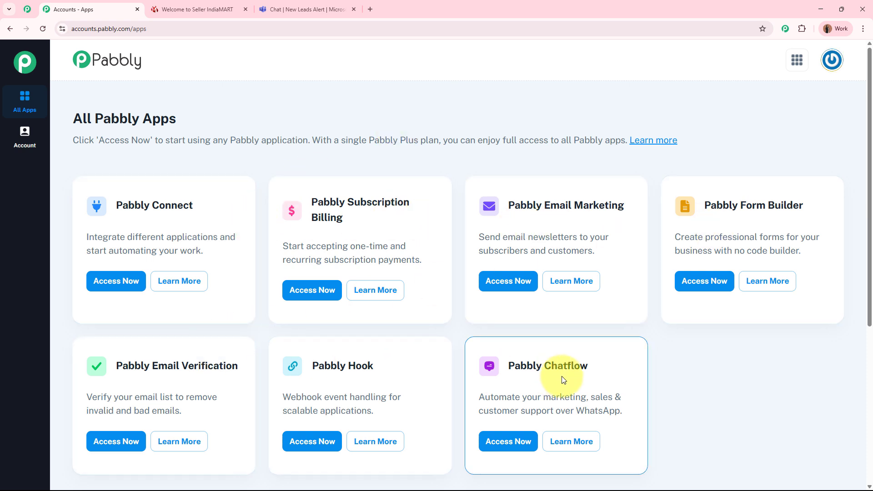
left_click_drag(123, 205, 222, 208)
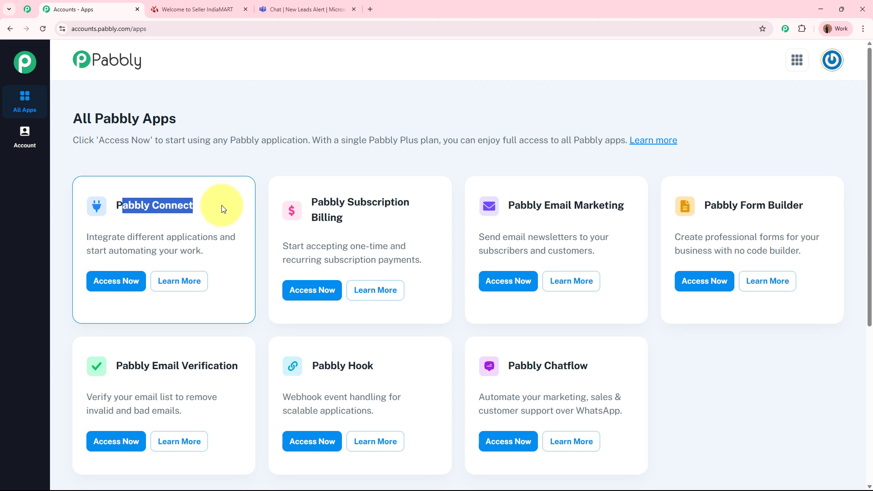
left_click(115, 281)
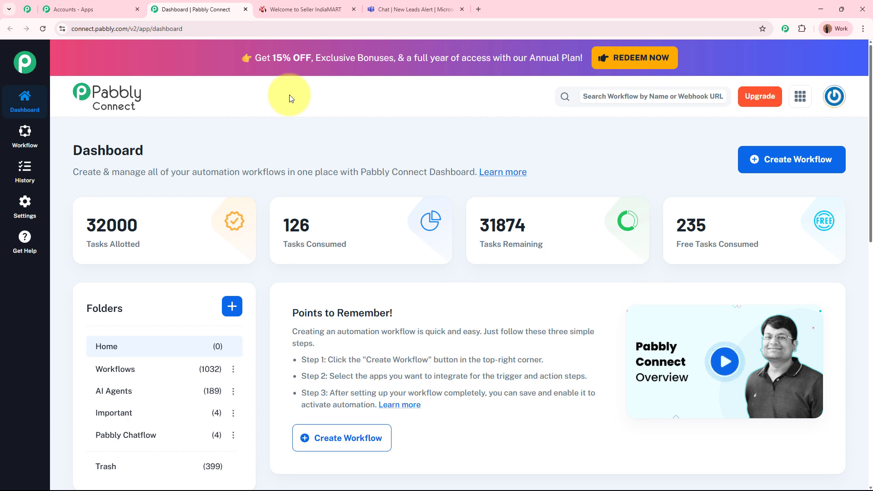
Create a workflow with the Classic builder named "Notify Sales Team via MS Teams for New IndiaMART Inquiry" in the Workflows folder
left_click(789, 161)
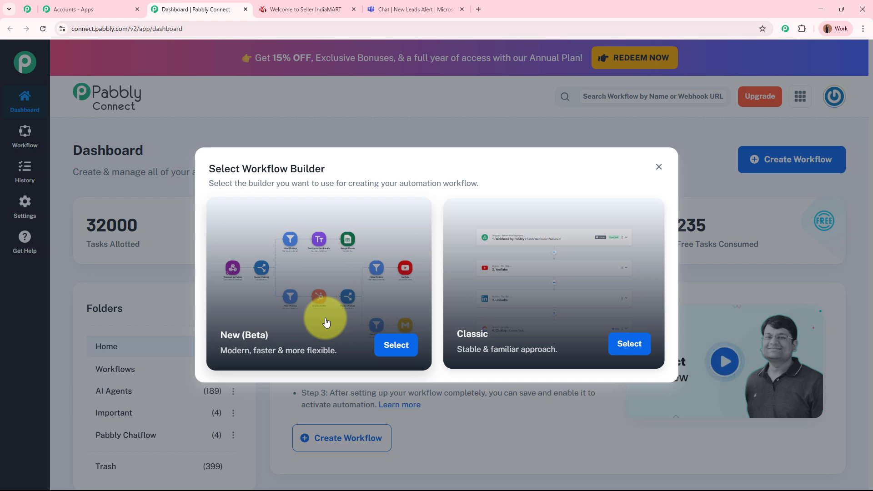
left_click(618, 347)
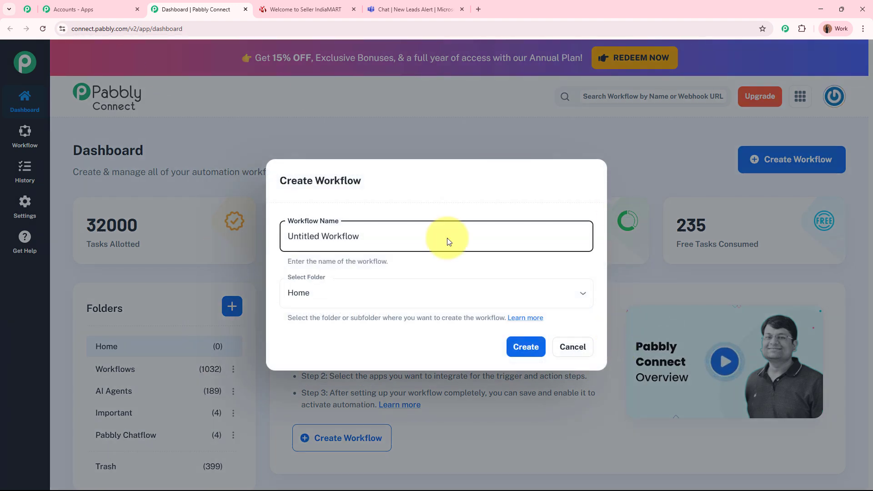
left_click_drag(386, 231, 268, 238)
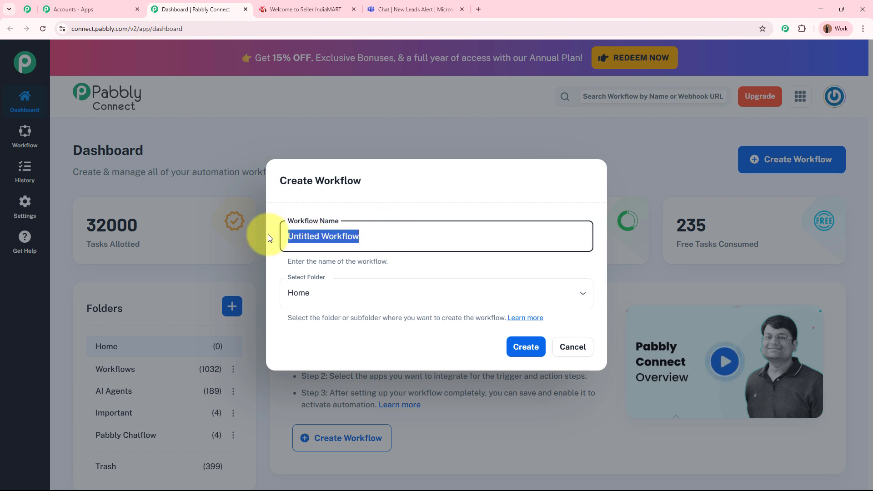
key("BackSpace")
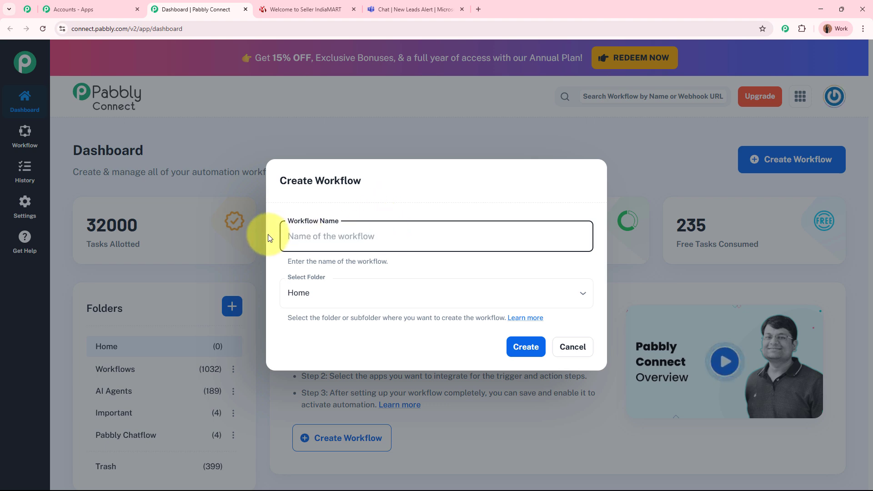
type("Notify Sales Team via MS Teams for New IndiaMART Inquiry")
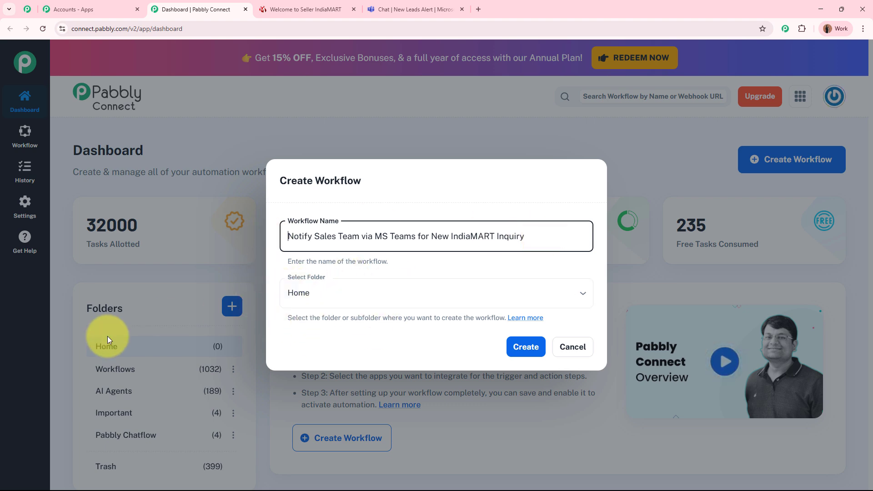
left_click(363, 296)
left_click(362, 349)
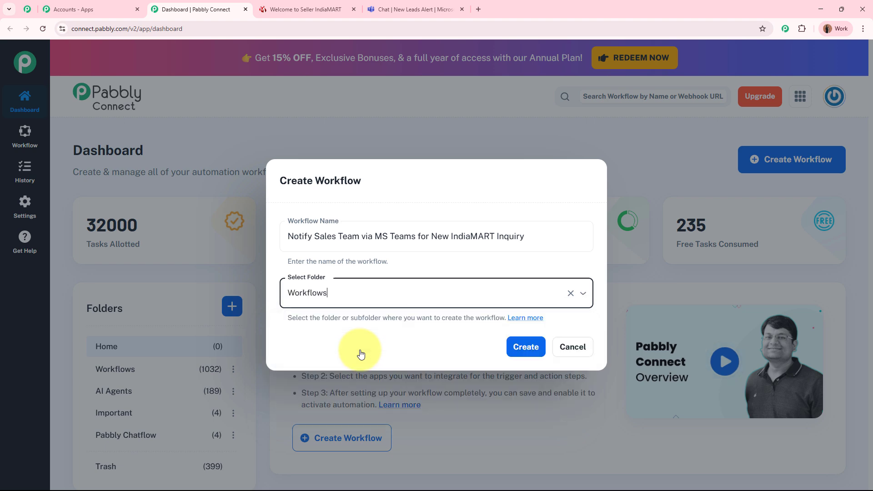
left_click(522, 348)
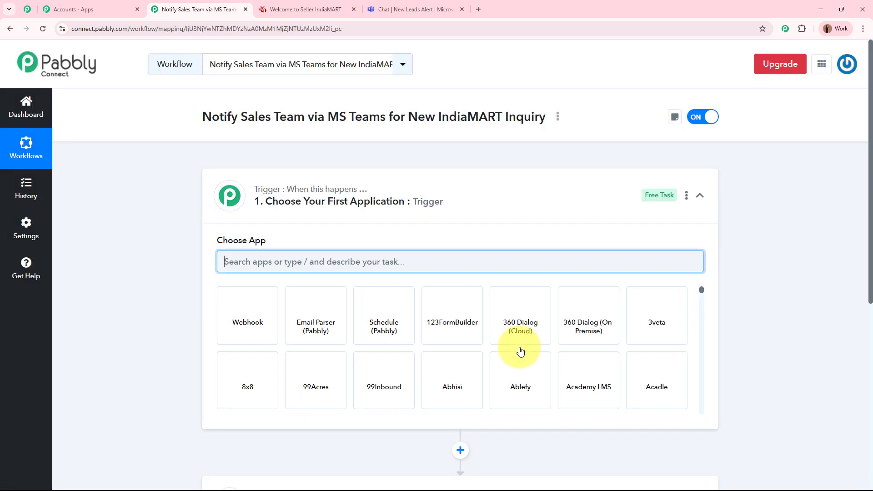
Choose IndiaMART as the trigger application of the workflow
left_click(526, 197)
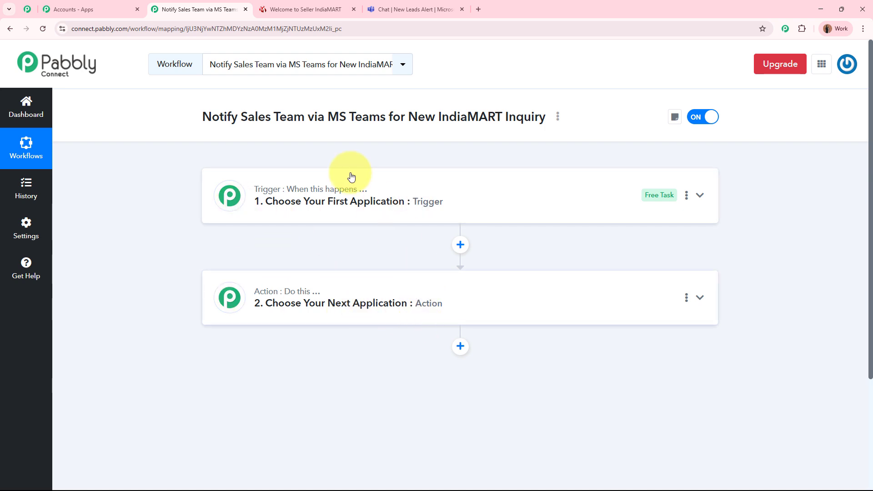
mouse_move(346, 196)
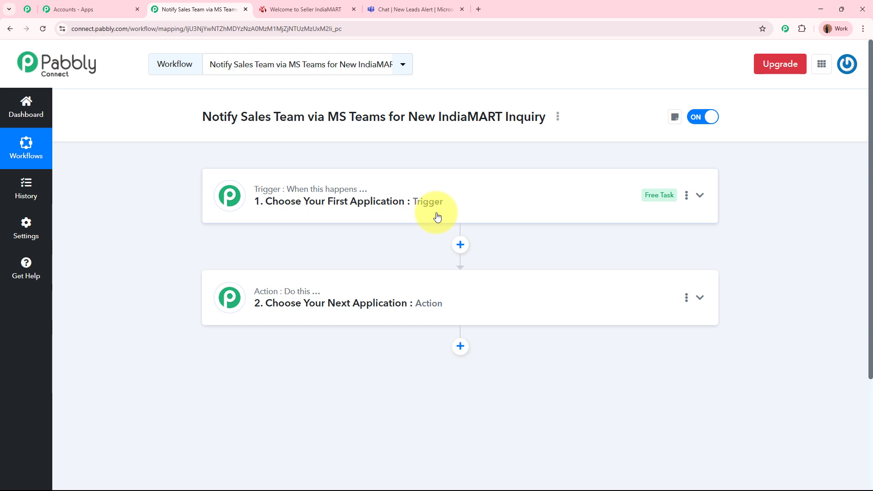
left_click(493, 191)
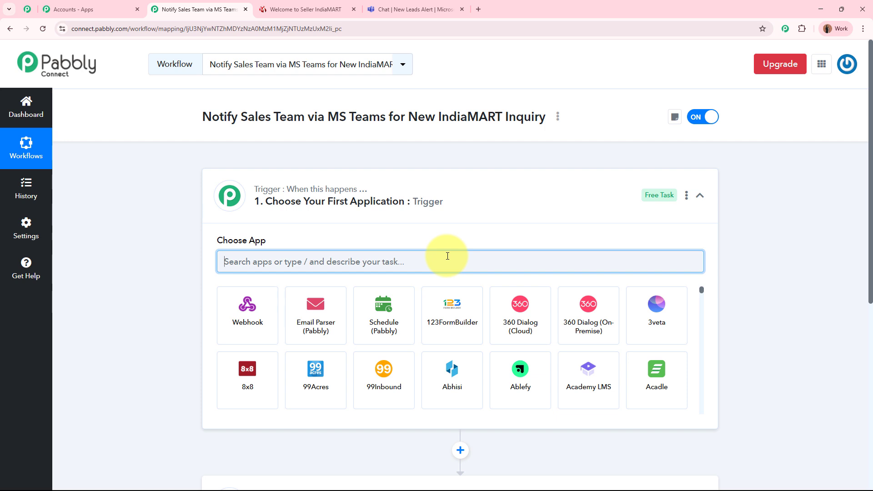
type("IndiaMART")
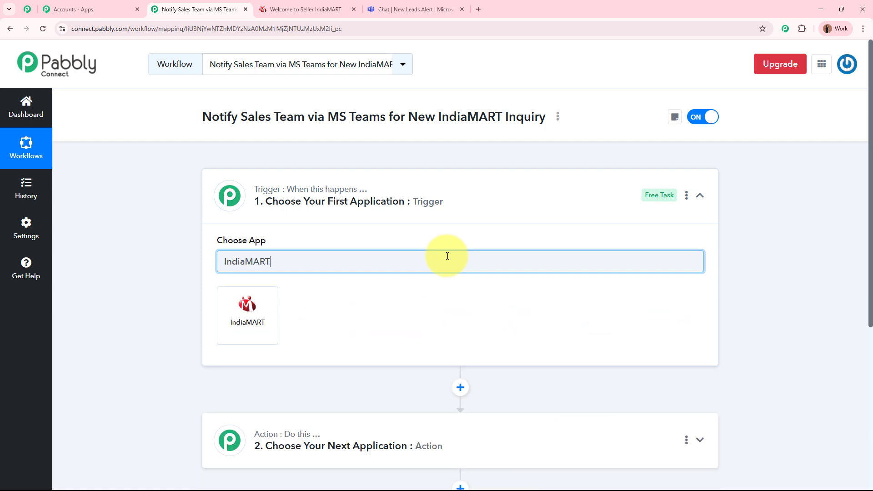
left_click(253, 320)
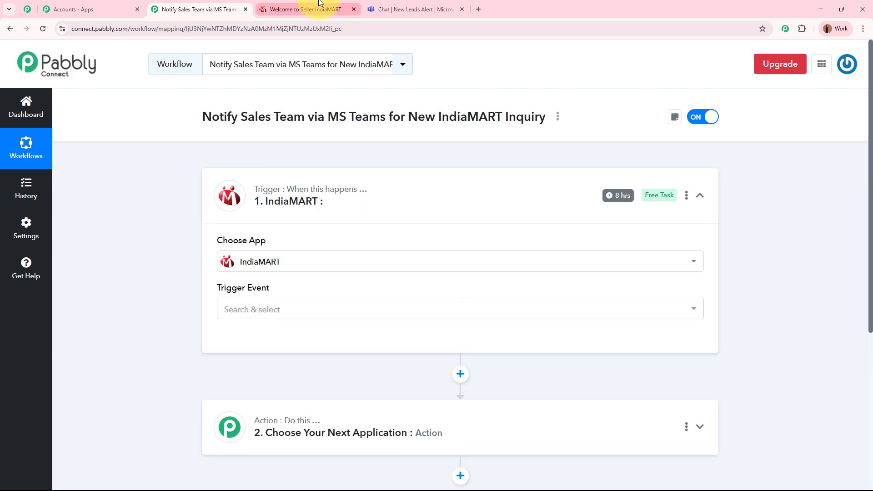
Check the IndiaMART seller dashboard, return to the workflow and set the trigger event to New Leads
left_click(305, 9)
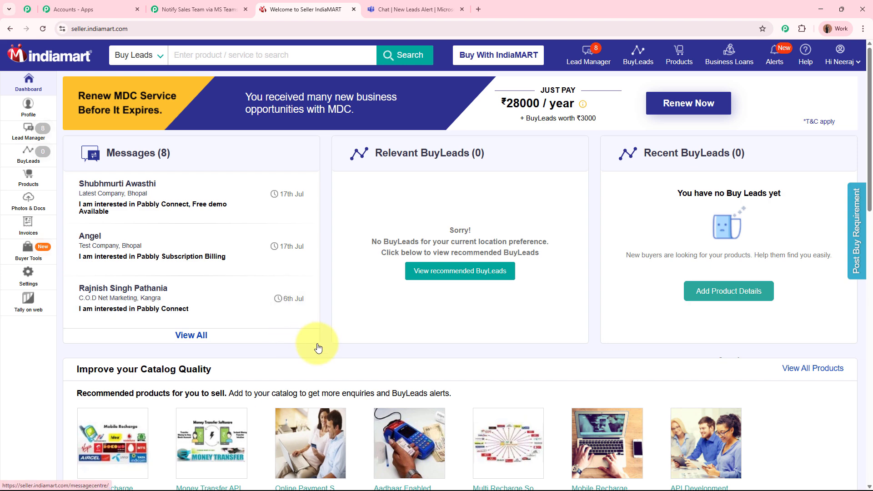
left_click(195, 9)
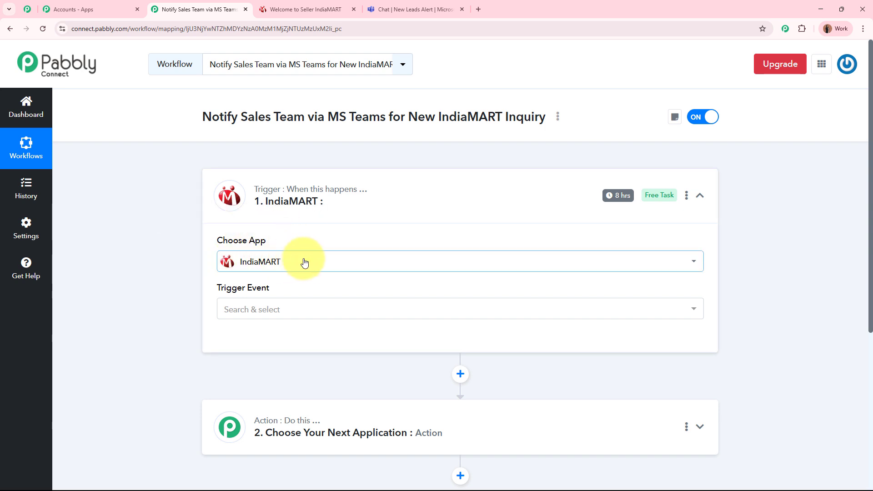
left_click(316, 303)
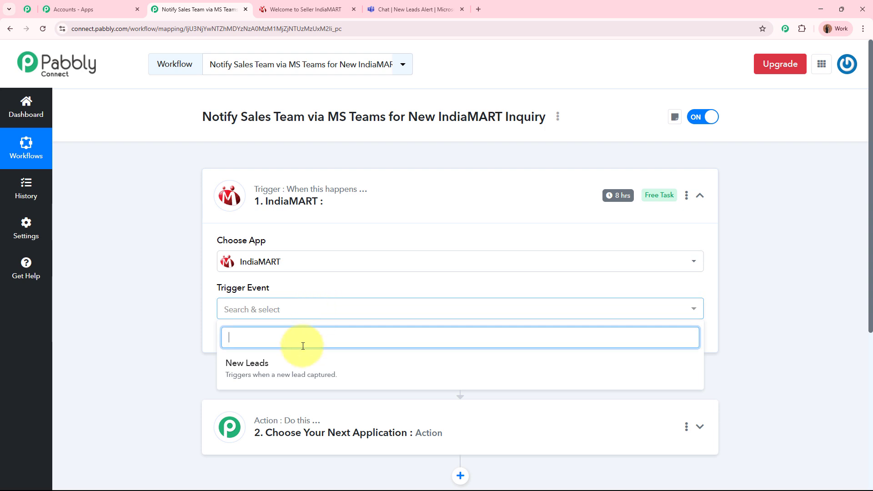
left_click(281, 364)
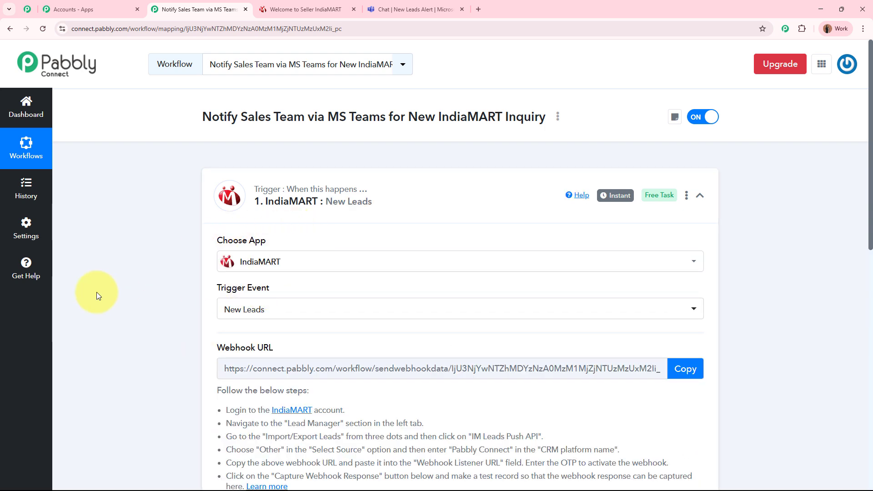
Review the webhook setup instructions for the IndiaMART New Leads trigger and copy its webhook URL
scroll(96, 295, "down", 2)
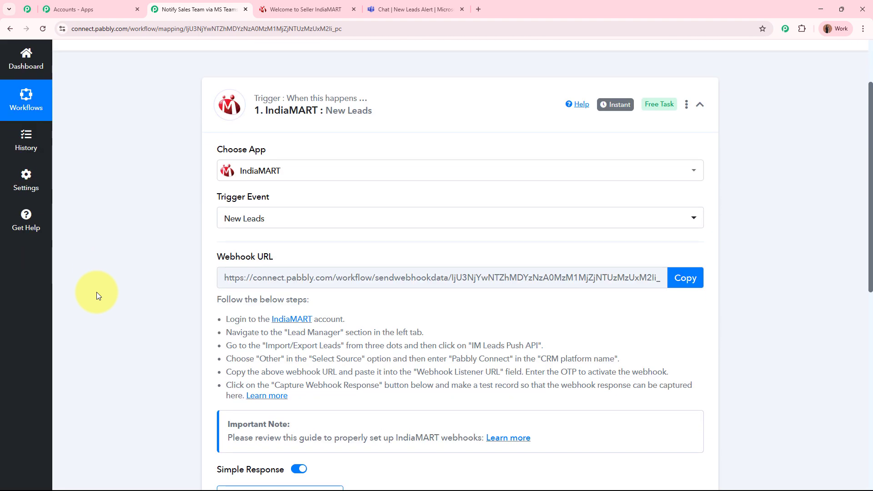
left_click_drag(197, 259, 334, 259)
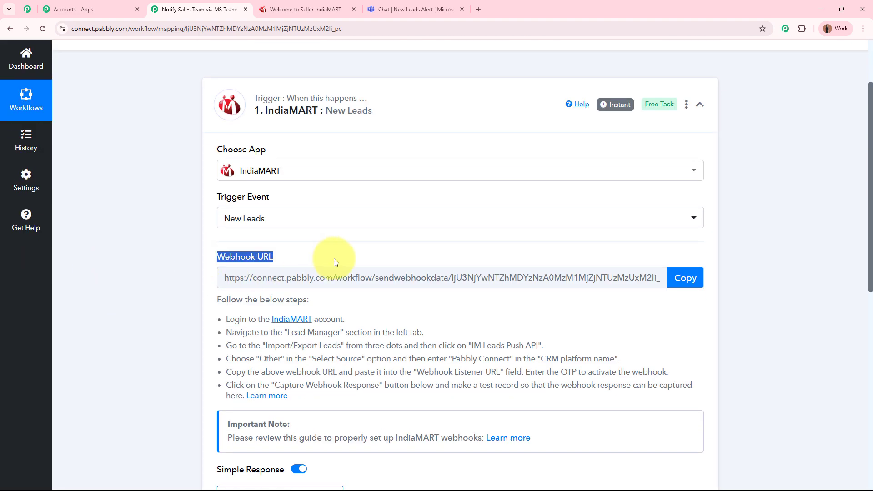
left_click(175, 300)
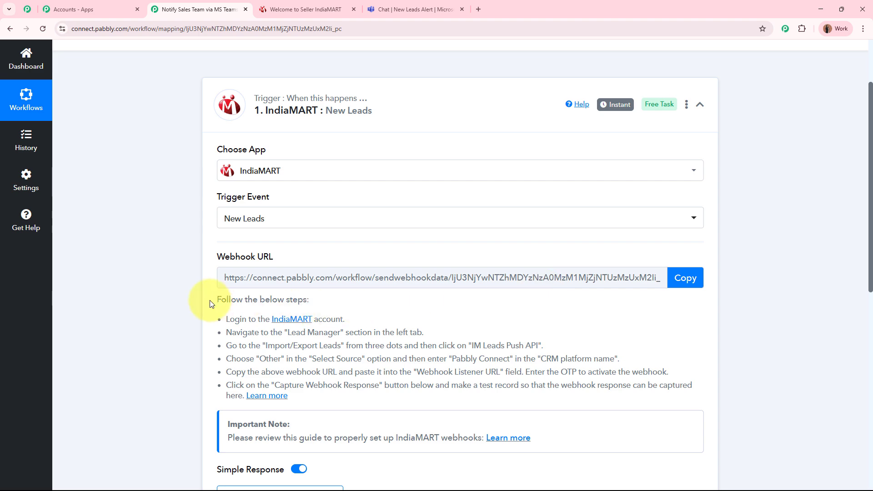
left_click_drag(209, 299, 370, 396)
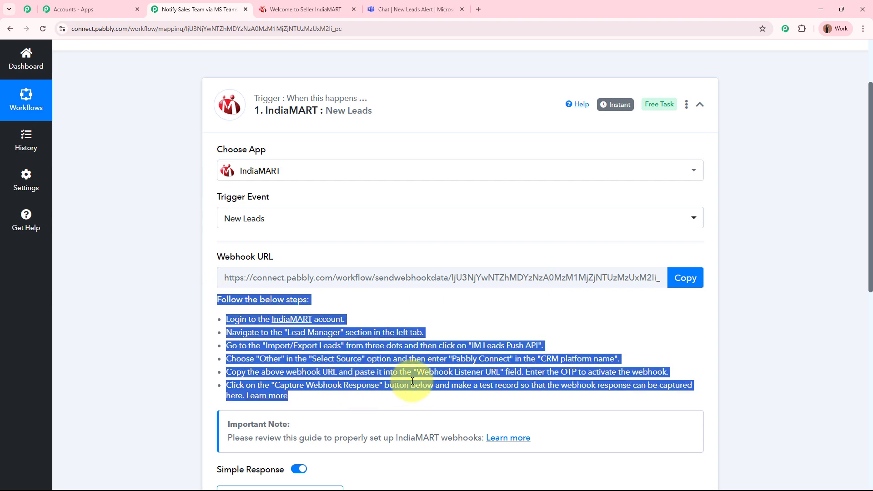
left_click(413, 382)
scroll(413, 381, "up", 2)
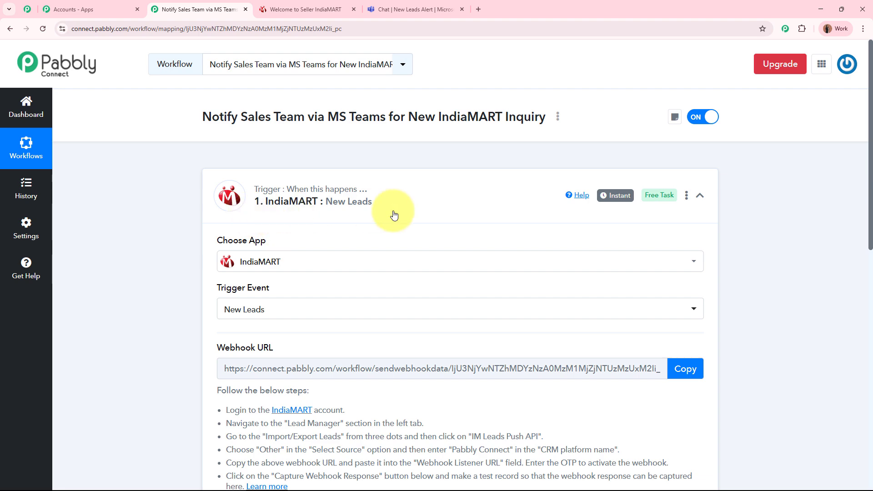
left_click(685, 368)
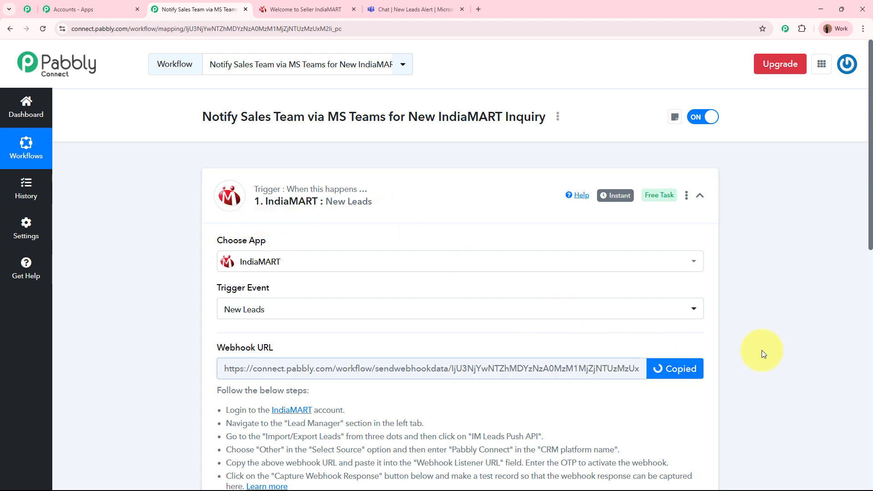
Switch to the IndiaMART seller account and open the Push API integration page from the Lead Manager's import/export leads options
left_click(306, 9)
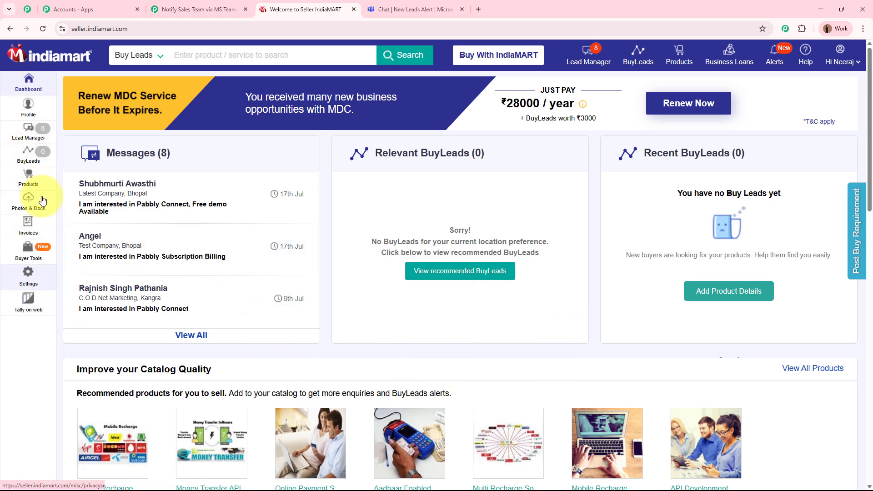
left_click(23, 133)
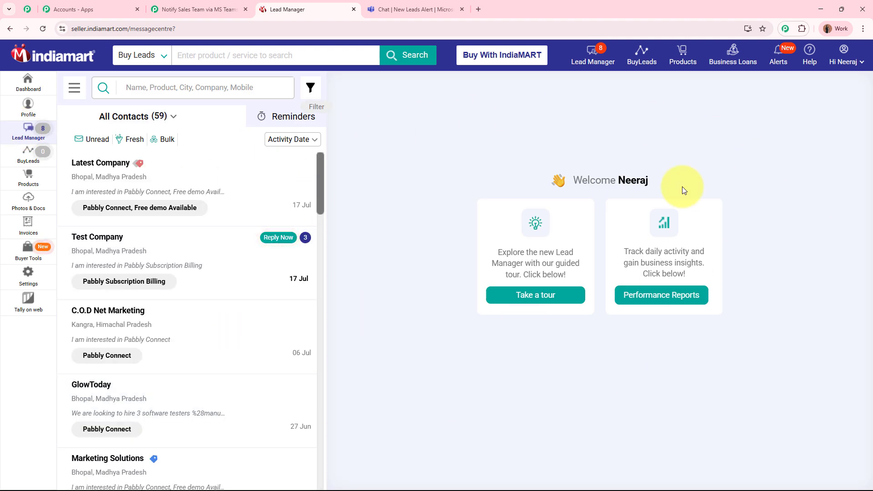
left_click(74, 87)
mouse_move(89, 171)
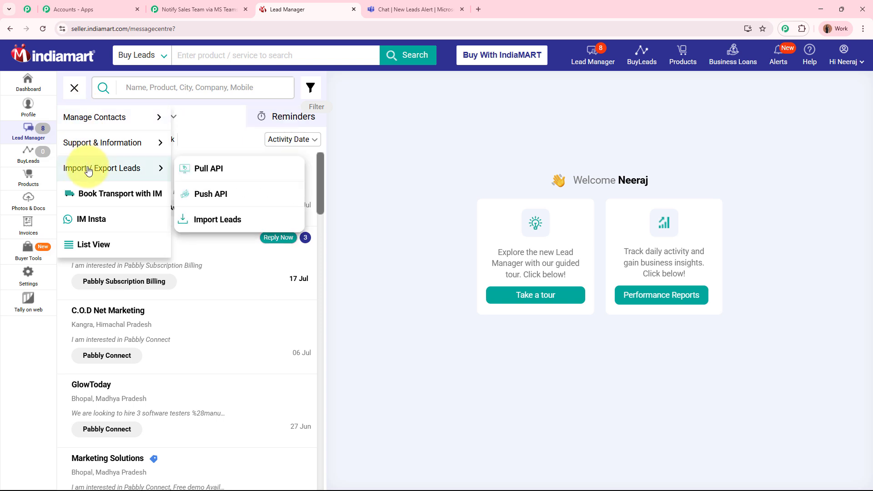
left_click(253, 200)
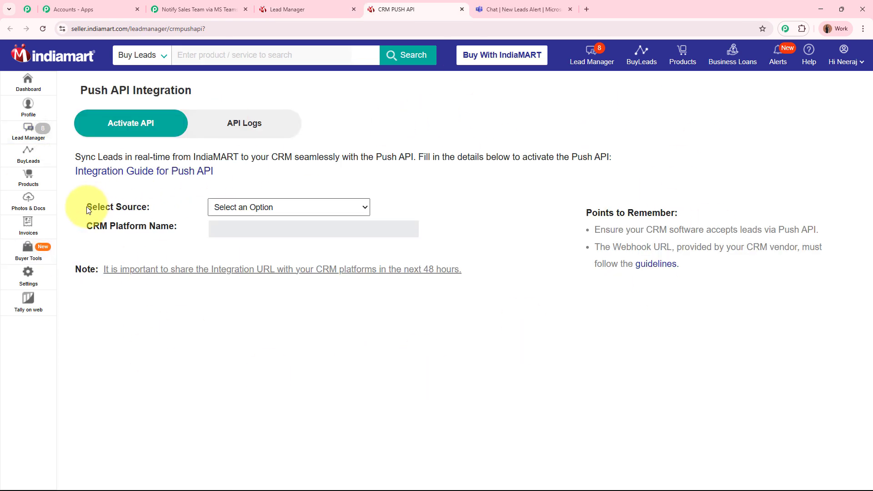
Set the Push API source to Other and enter "Pabbly Connect" as the CRM platform name
left_click_drag(87, 207, 152, 207)
left_click(152, 206)
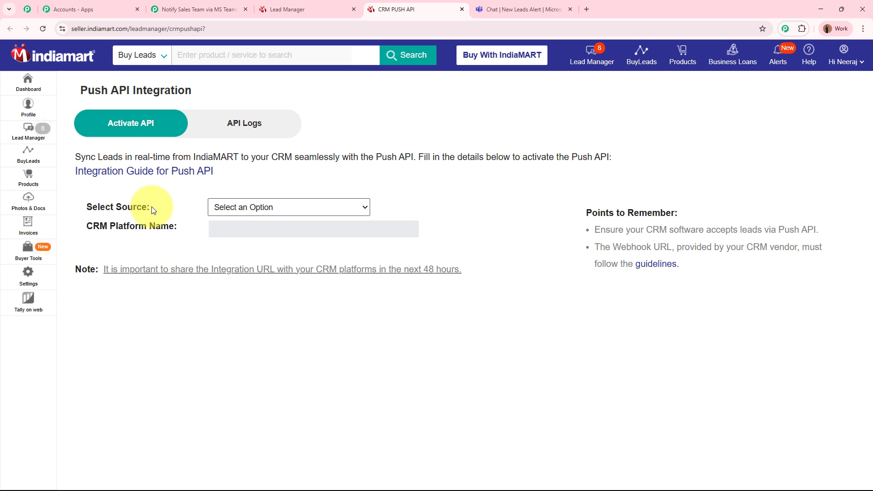
left_click(261, 207)
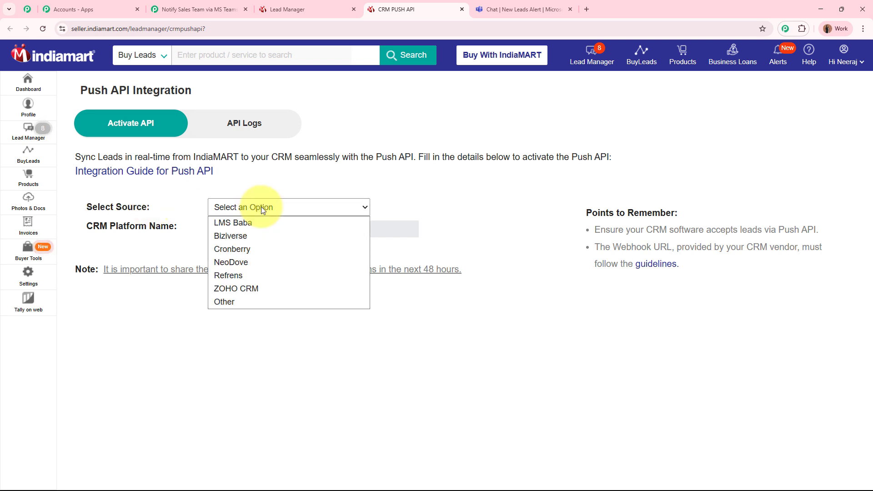
left_click(257, 303)
left_click(462, 211)
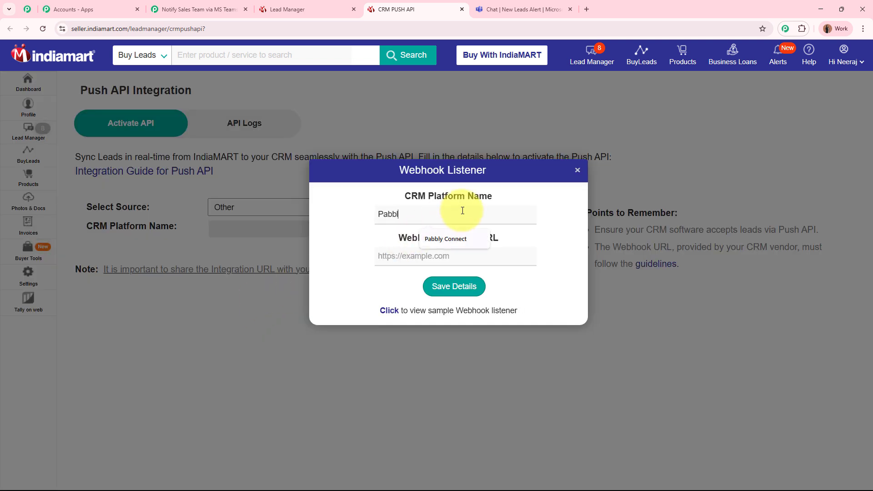
type("Pabbly Connect")
Copy the trigger's webhook URL from the Pabbly Connect workflow, enter it as IndiaMART's Webhook Listener URL and save the details
left_click(445, 255)
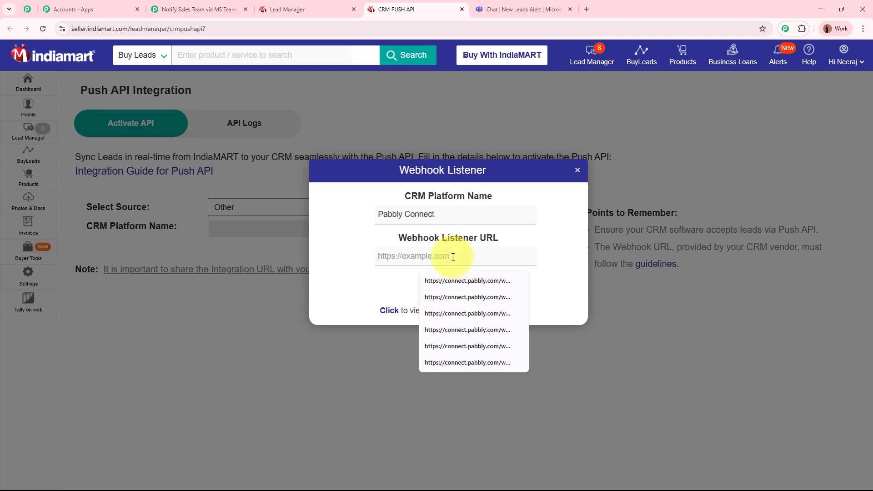
left_click(232, 5)
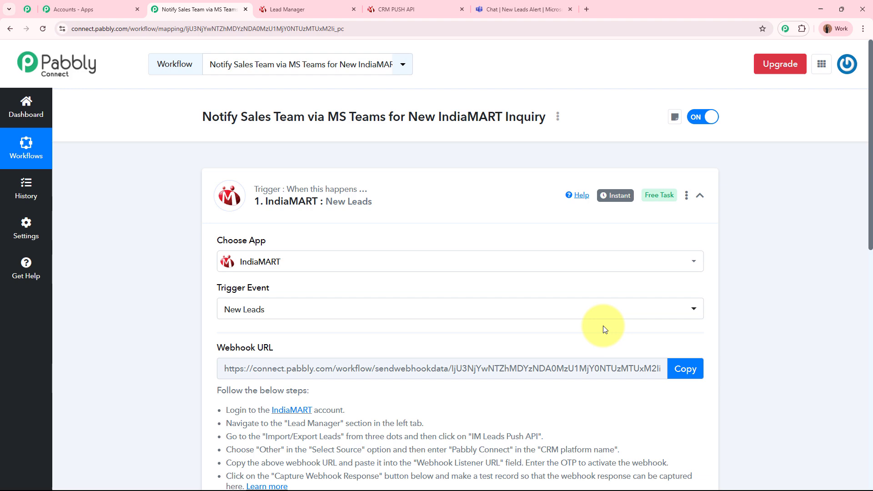
left_click(683, 368)
left_click(385, 5)
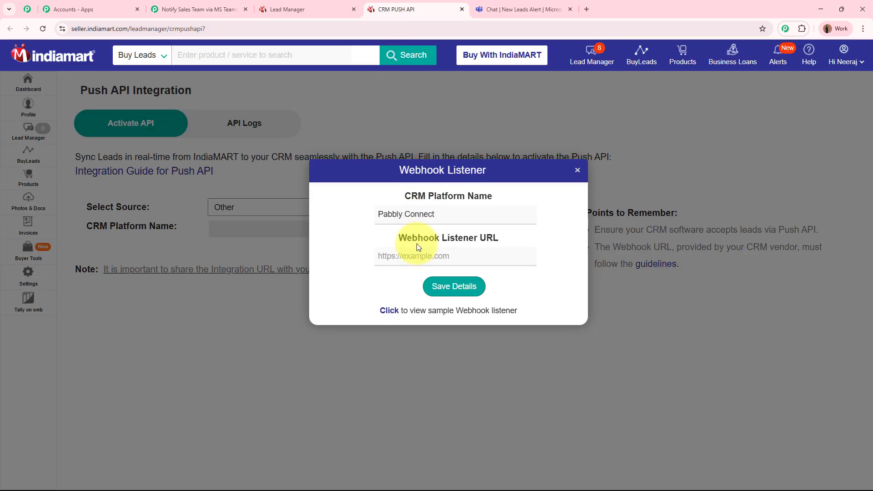
key("ctrl+v")
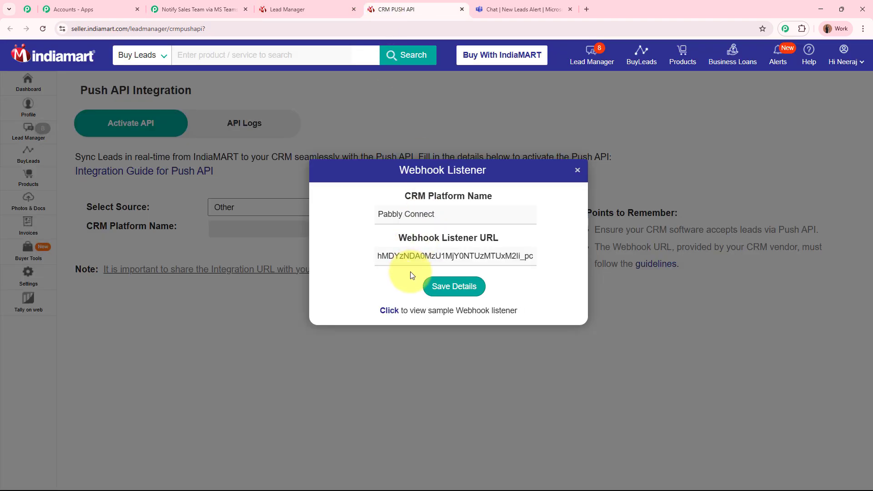
left_click(444, 288)
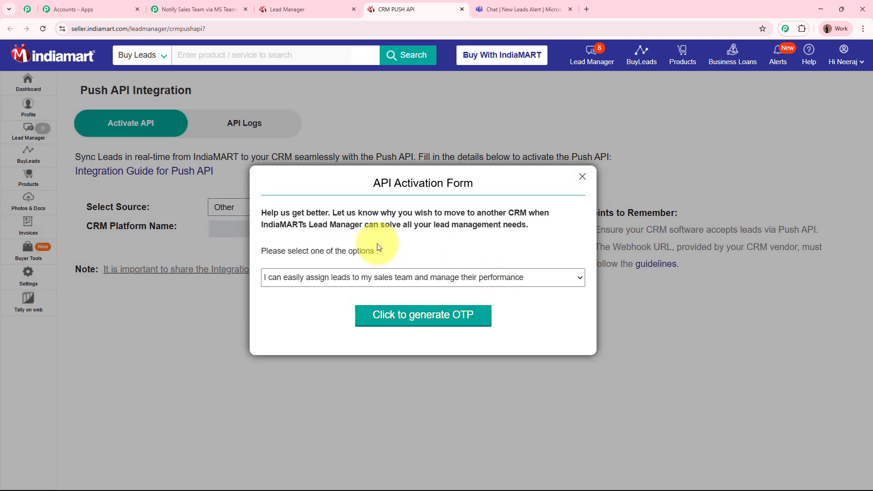
Choose "I can easily assign leads to my sales team and manage their performance" as the API activation reason and generate the OTP
left_click(336, 275)
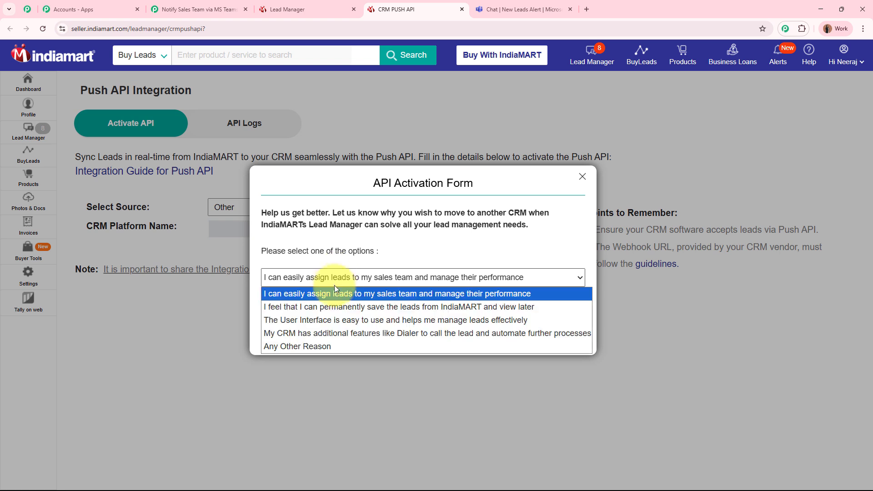
left_click(335, 288)
left_click(423, 316)
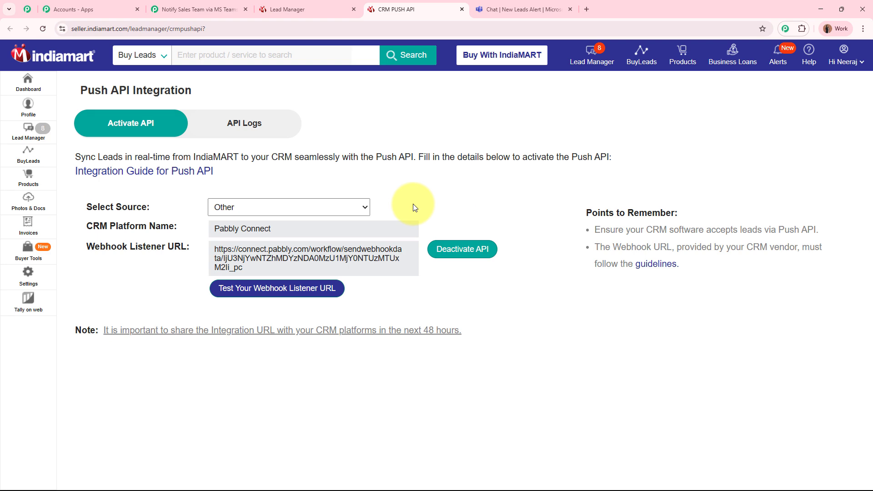
Check the trigger's webhook capture status in Pabbly Connect, return to IndiaMART's Push API page and send a test to the webhook listener URL
left_click(199, 10)
scroll(135, 303, "down", 7)
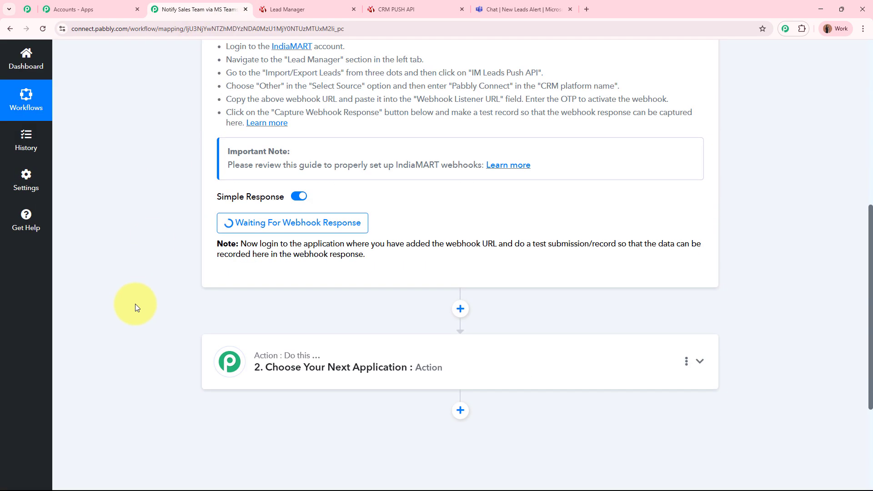
scroll(501, 252, "up", 8)
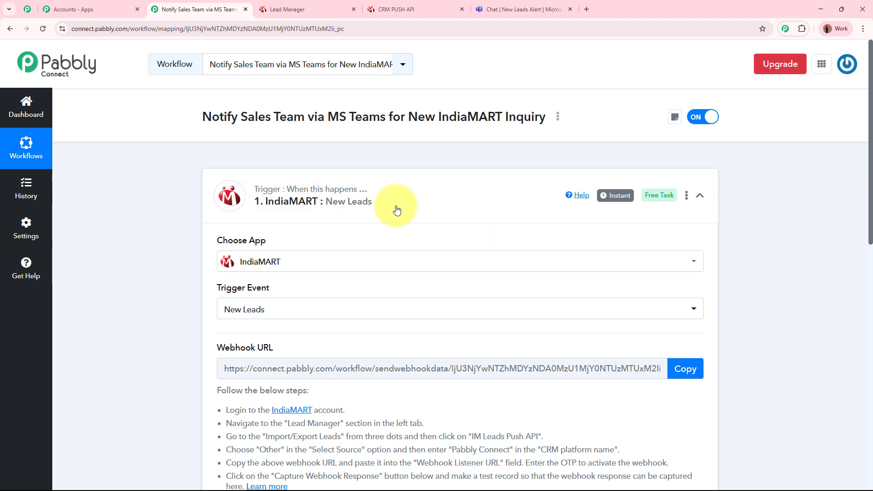
left_click(391, 9)
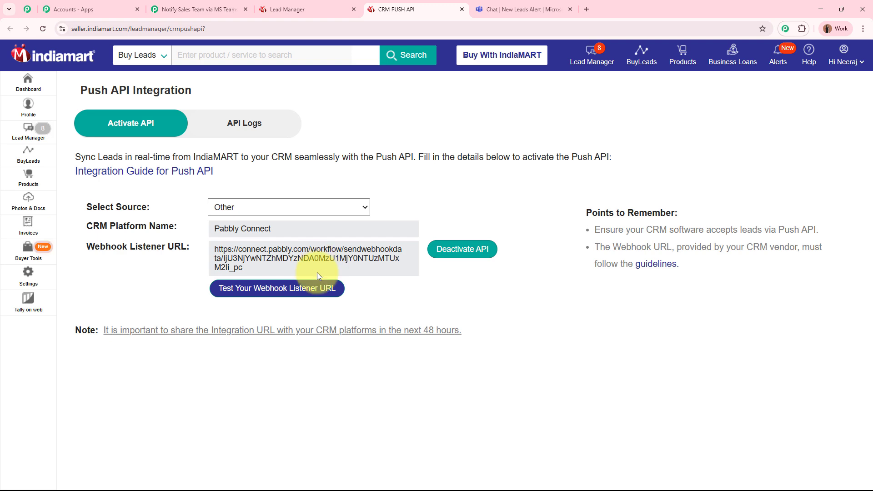
left_click(318, 288)
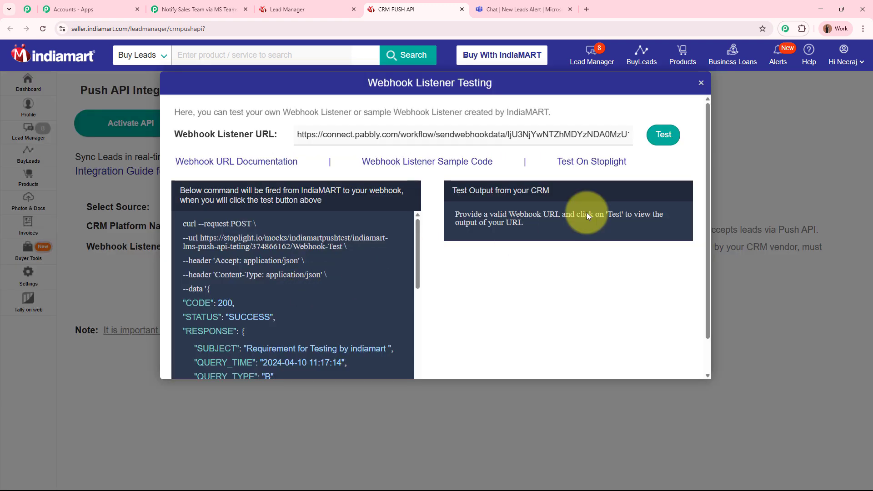
left_click(661, 144)
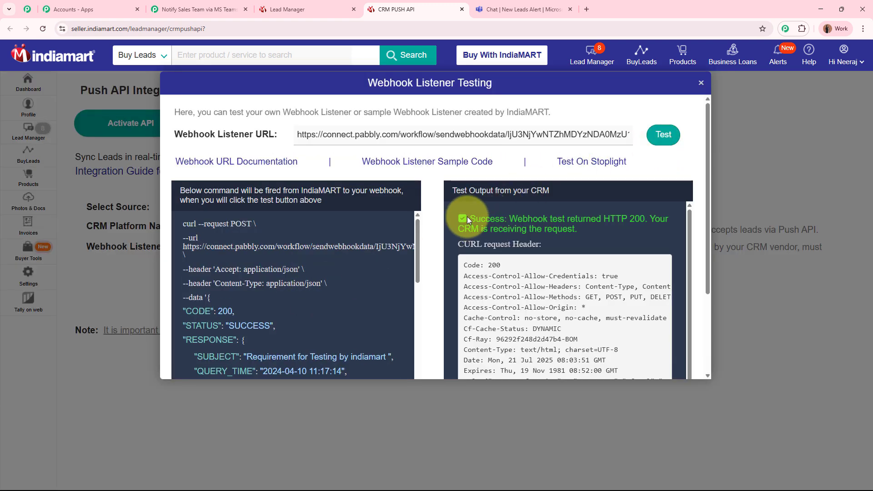
left_click_drag(468, 218, 506, 219)
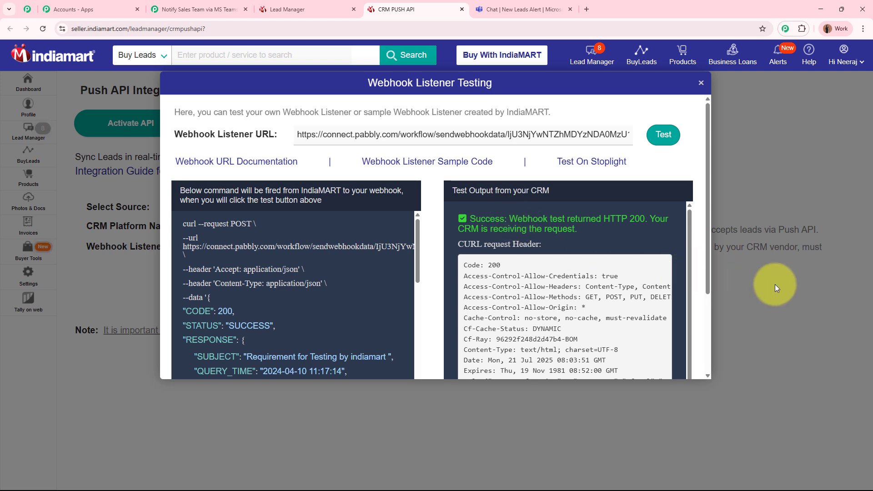
left_click(701, 82)
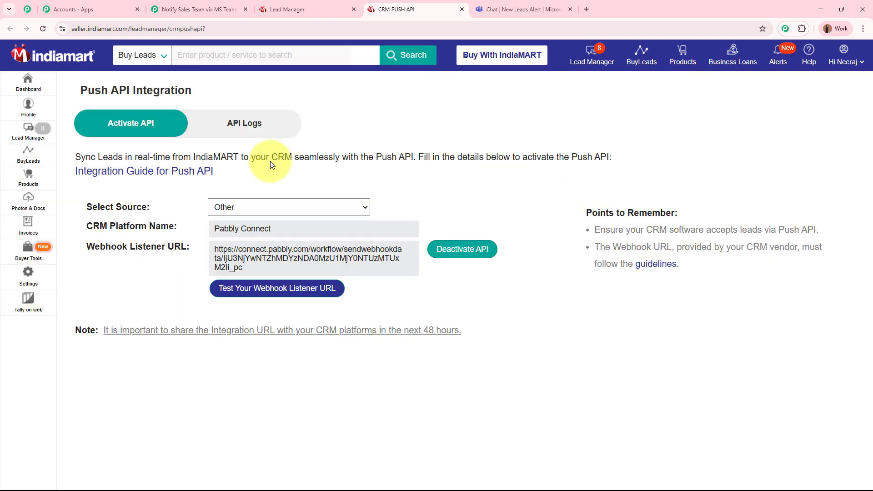
Switch to the Pabbly Connect workflow and examine the captured response's status, query ID, subject, sender state, pincode and phone fields
left_click(200, 9)
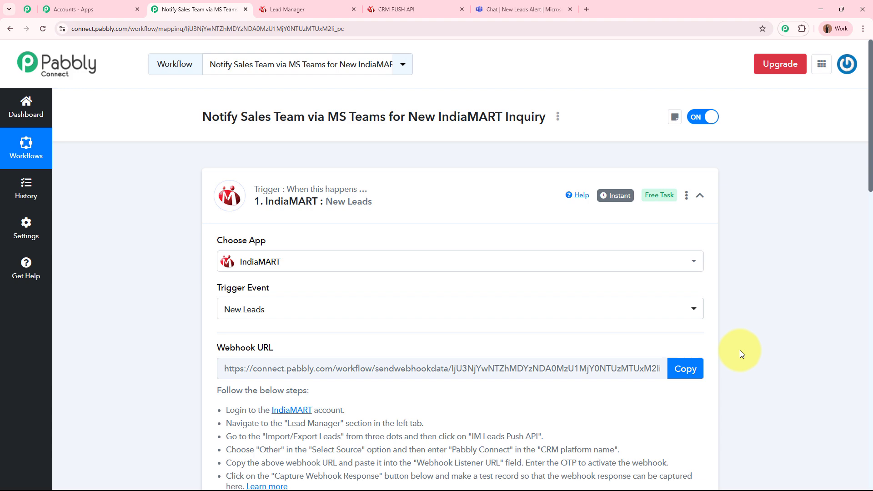
scroll(741, 350, "down", 8)
scroll(740, 351, "down", 6)
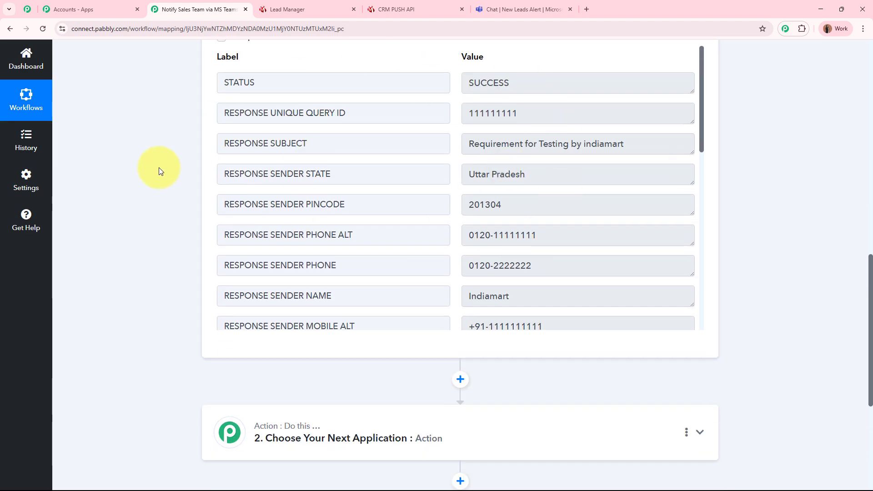
left_click_drag(229, 83, 497, 94)
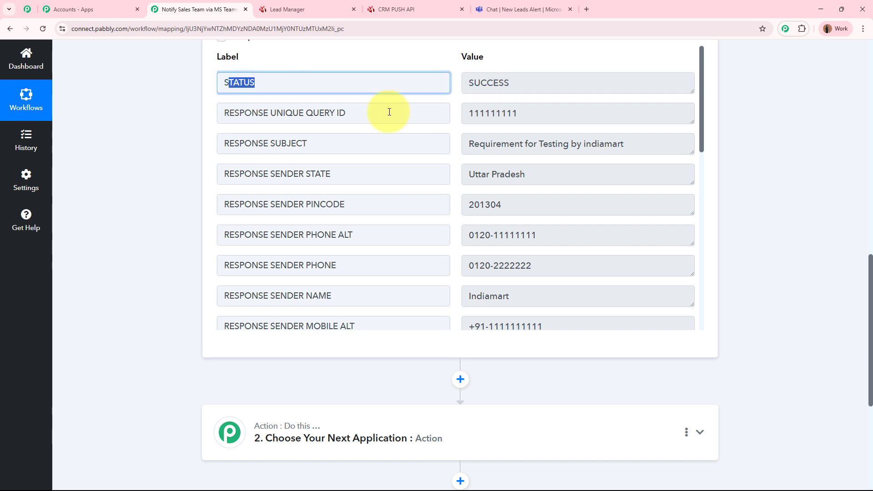
left_click_drag(390, 112, 231, 113)
left_click_drag(523, 117, 221, 145)
left_click_drag(637, 144, 455, 144)
left_click_drag(356, 176, 223, 174)
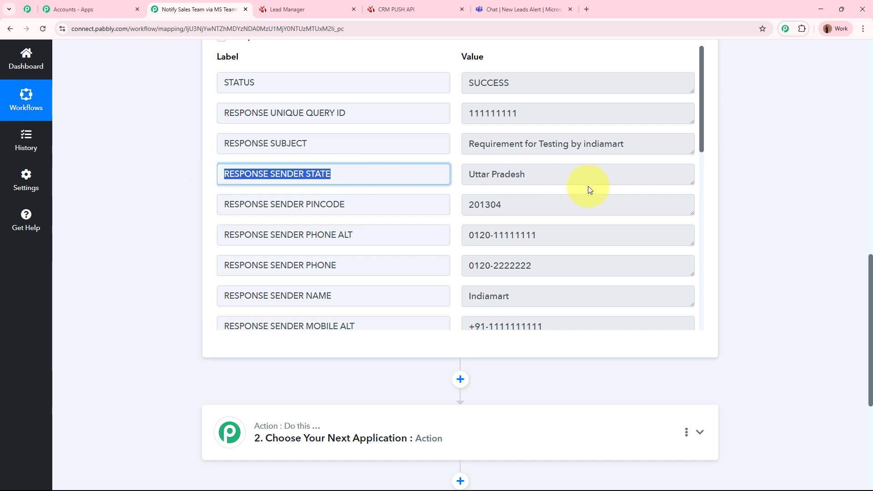
left_click_drag(563, 180, 408, 185)
left_click_drag(363, 203, 250, 205)
left_click_drag(427, 237, 230, 235)
left_click_drag(370, 266, 225, 268)
scroll(356, 178, "down", 4)
Examine the captured sender name, mobile, email, country, company, city and address fields in the webhook response
left_click_drag(351, 104, 351, 105)
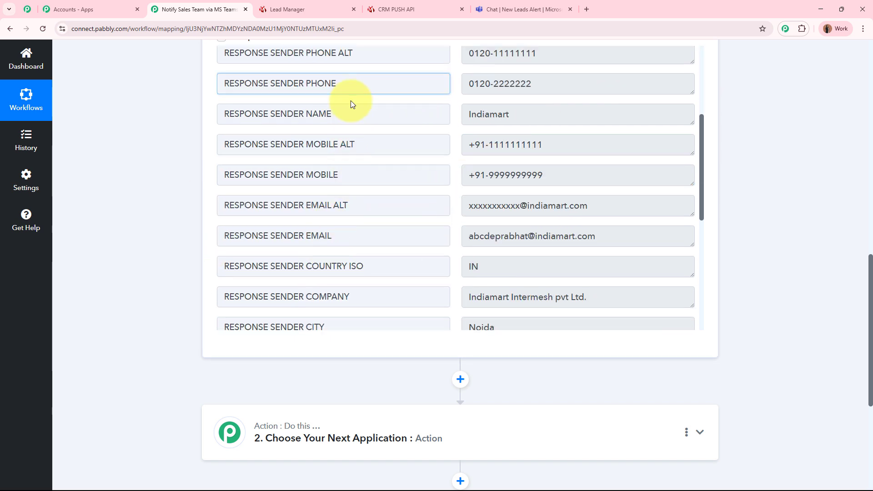
left_click(370, 117)
left_click(403, 148)
left_click(404, 179)
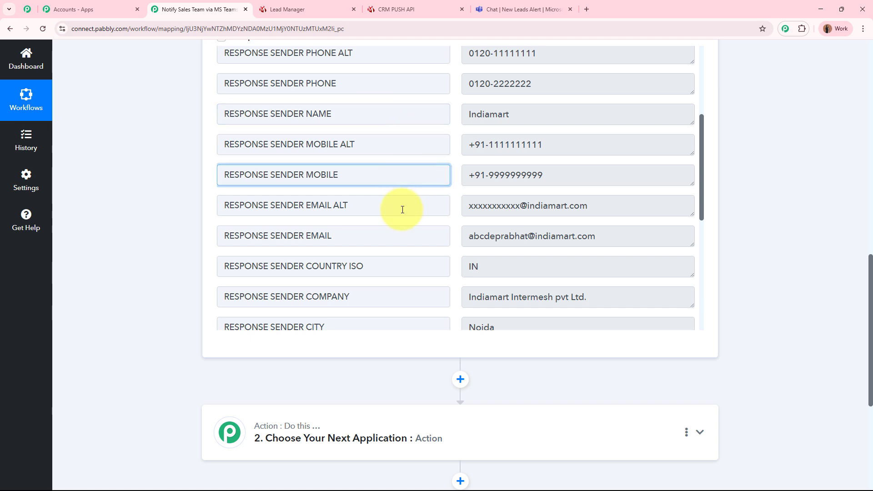
left_click(401, 211)
left_click(396, 238)
left_click(404, 267)
scroll(391, 241, "down", 2)
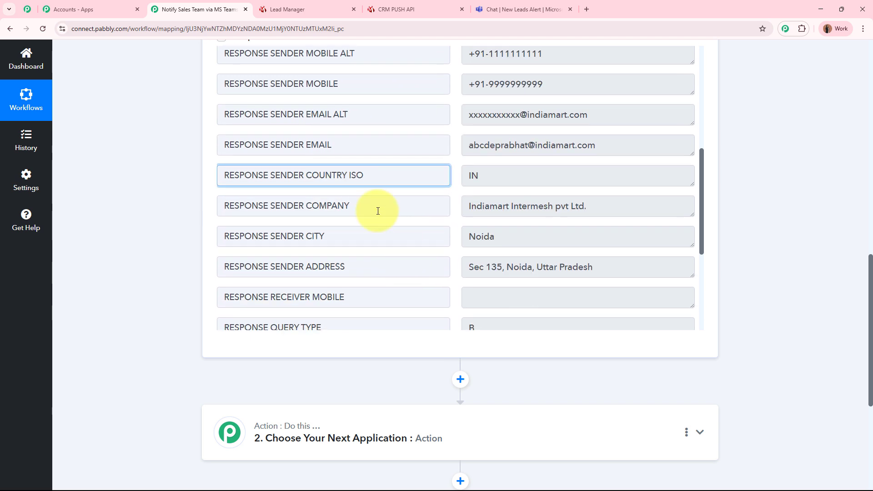
left_click(378, 209)
left_click(377, 236)
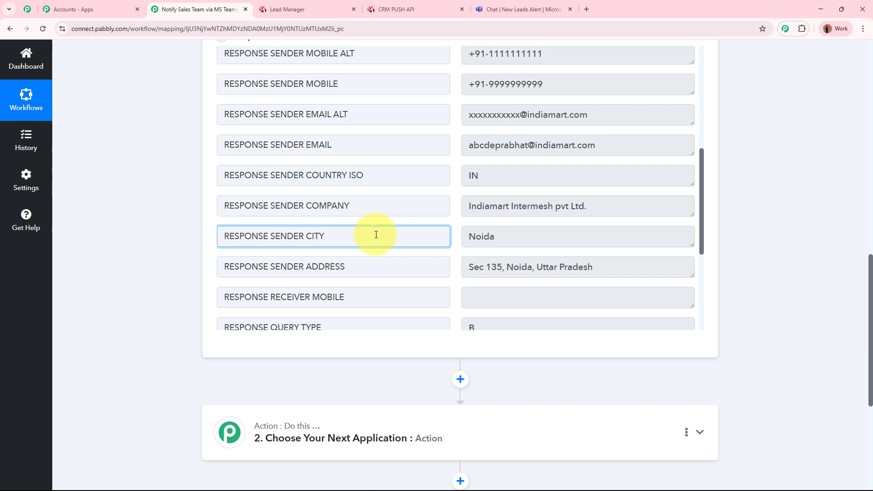
left_click(377, 273)
Examine the captured query product name and the full query message, temporarily enlarging the message value's box
scroll(382, 273, "down", 4)
left_click(384, 207)
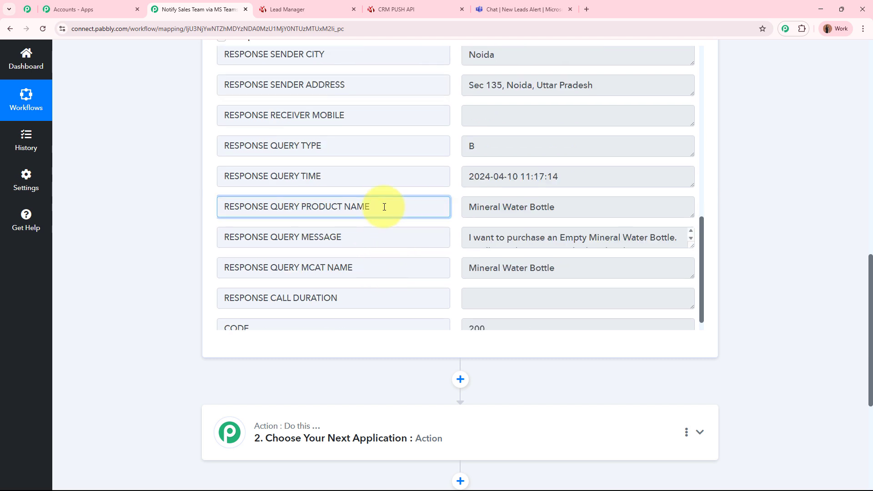
left_click(386, 237)
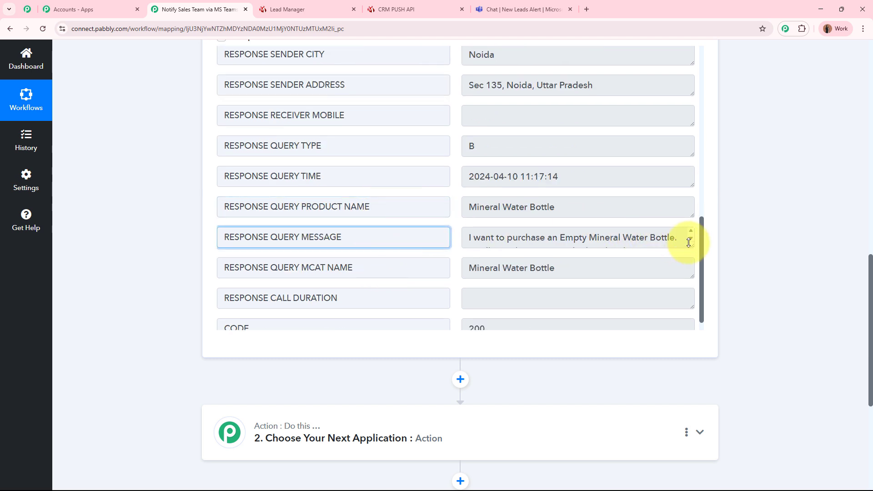
left_click_drag(689, 242, 690, 268)
left_click_drag(471, 237, 631, 259)
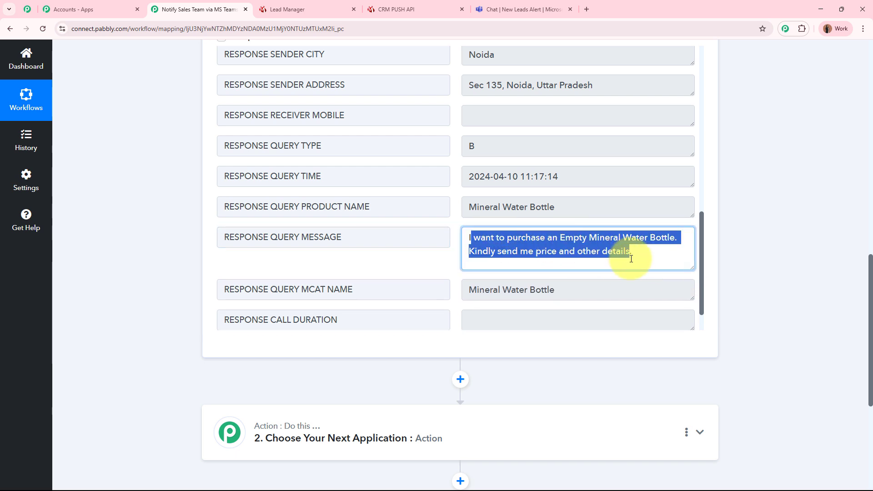
left_click_drag(691, 267, 673, 230)
scroll(552, 200, "down", 1)
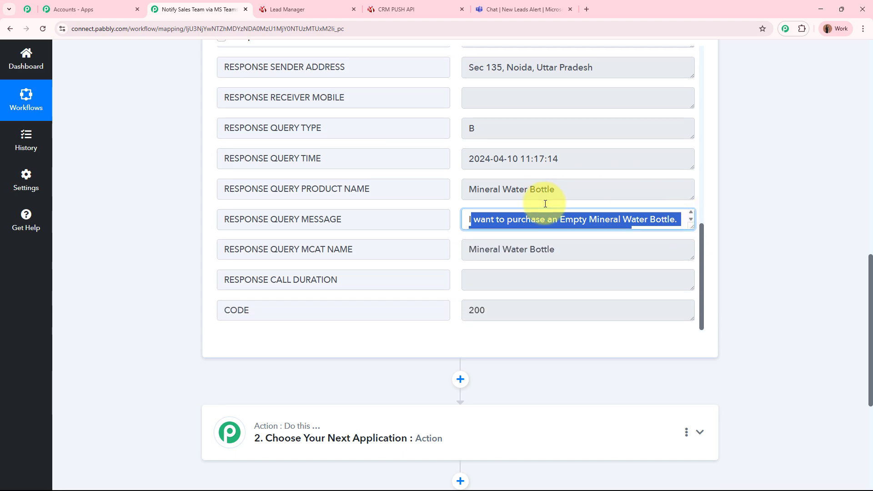
left_click(781, 227)
Collapse the IndiaMART New Leads trigger step
scroll(504, 222, "up", 5)
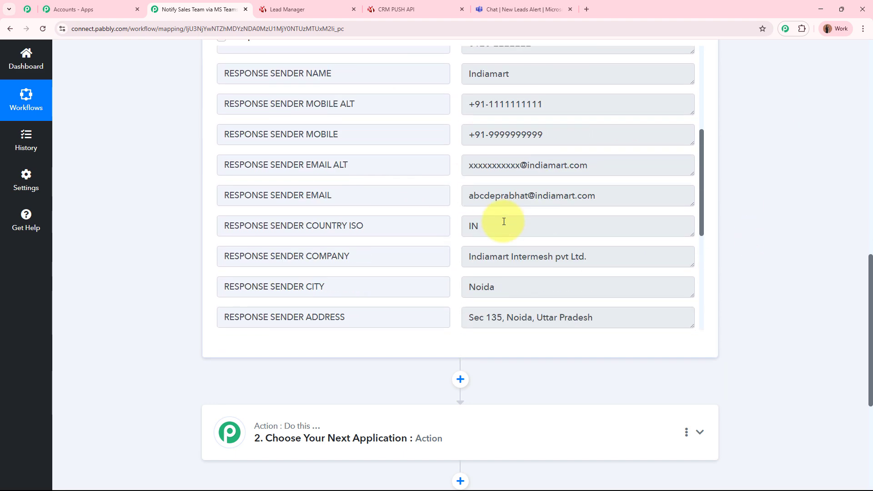
scroll(504, 221, "up", 5)
scroll(723, 230, "up", 10)
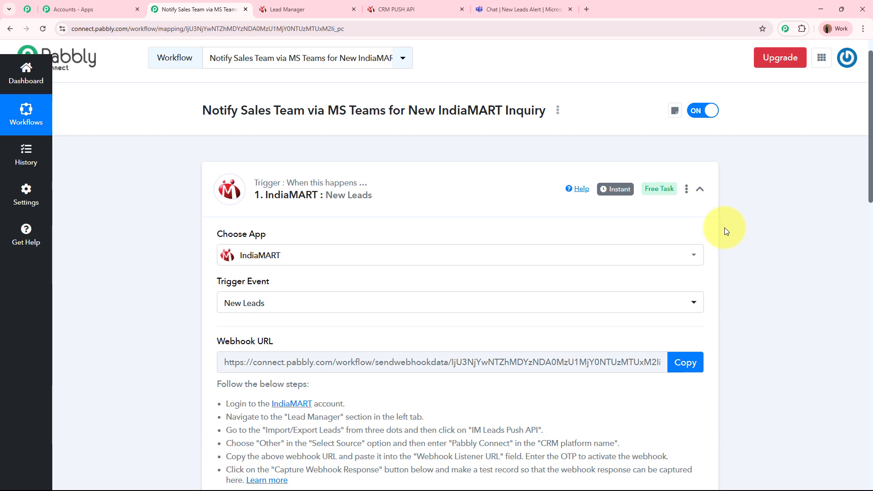
left_click(477, 213)
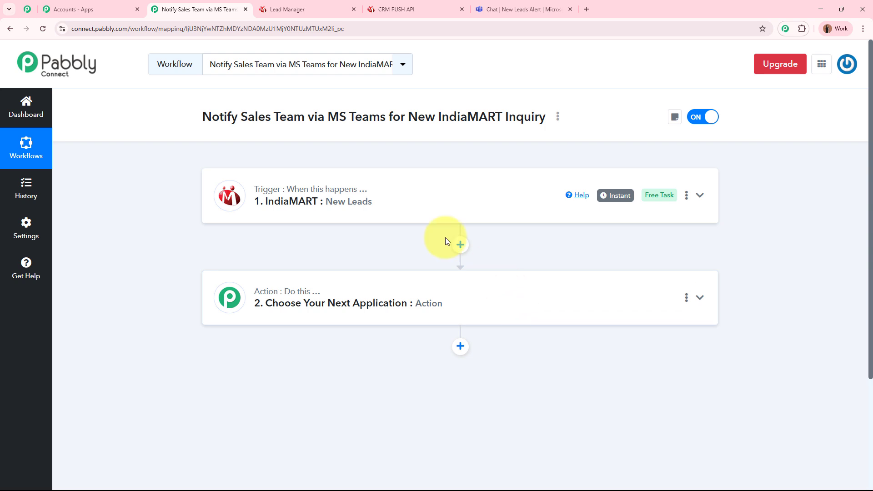
Switch to Microsoft Teams, check the New Leads Alert channel and return to the Pabbly Connect workflow
left_click(513, 10)
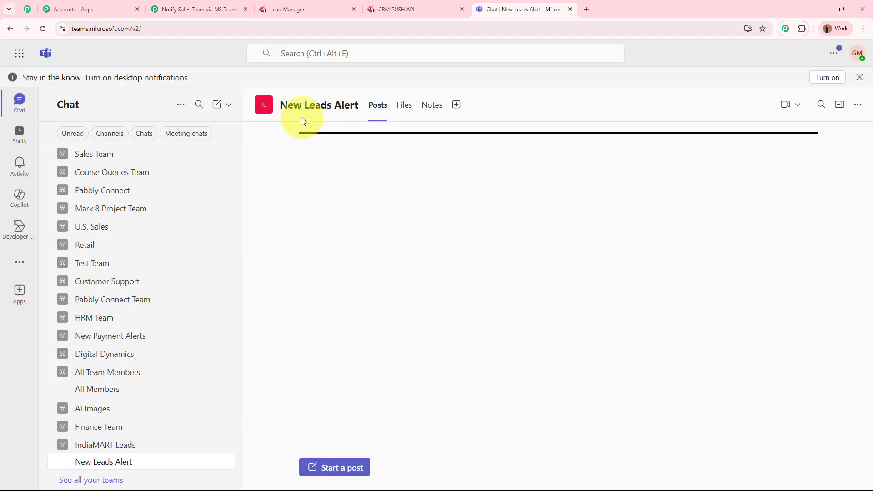
left_click(346, 105)
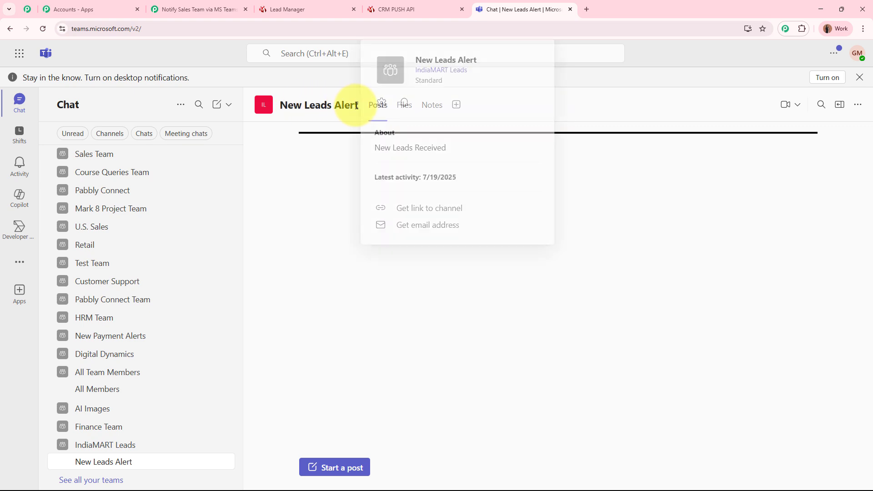
left_click(193, 4)
Set the workflow's action step to the Microsoft Teams app with the Send Message in a Channel event
left_click(544, 292)
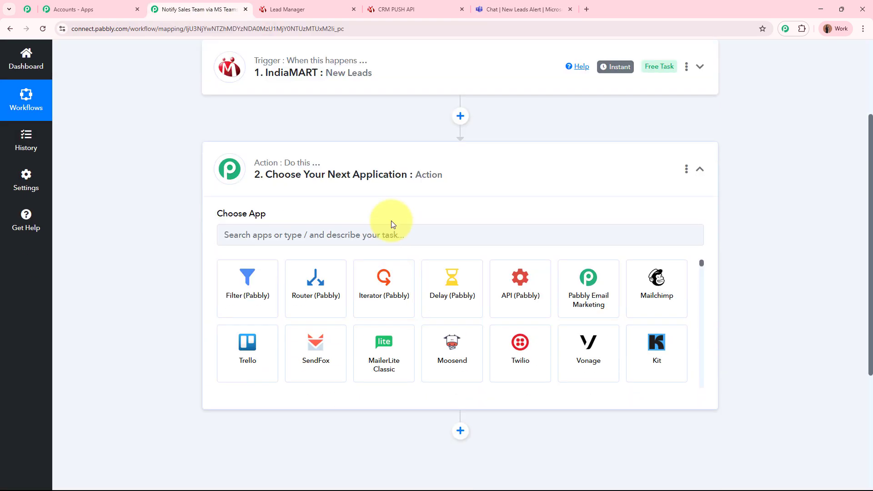
left_click(397, 242)
type("cro")
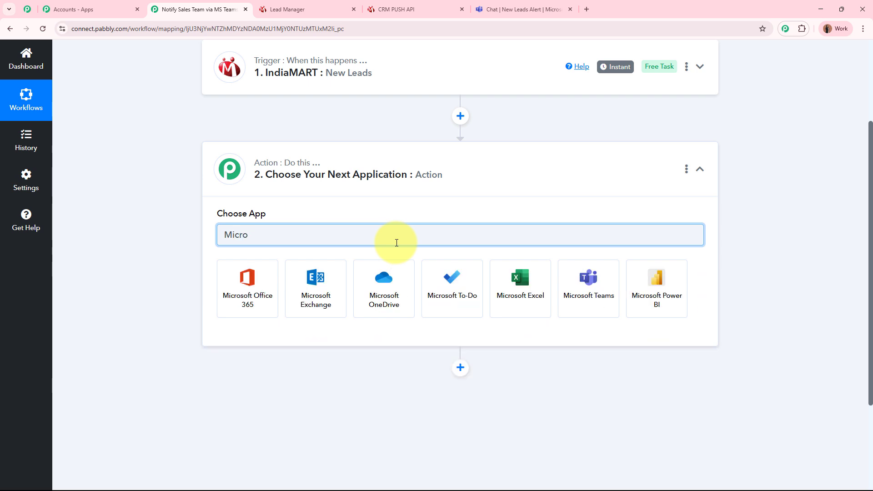
left_click(587, 293)
left_click(377, 292)
left_click(350, 219)
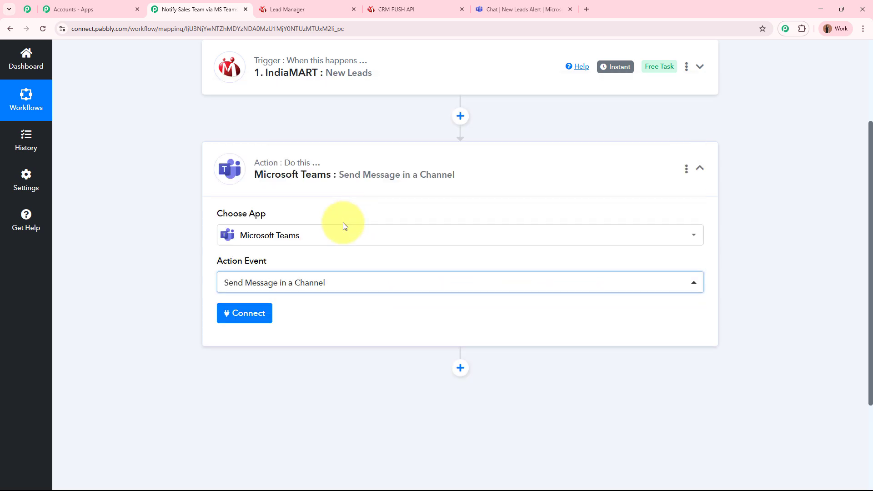
Add a new Microsoft Teams connection for the action step, accept the requested account permissions and save it
left_click(235, 313)
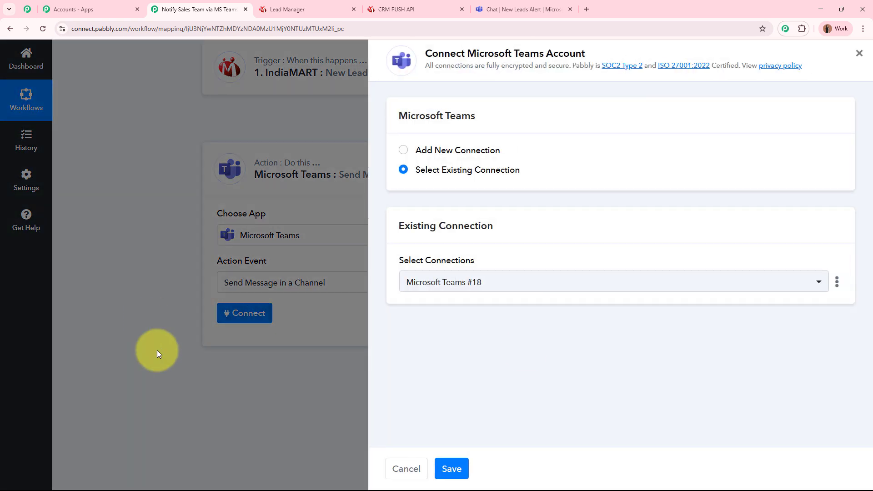
left_click(403, 151)
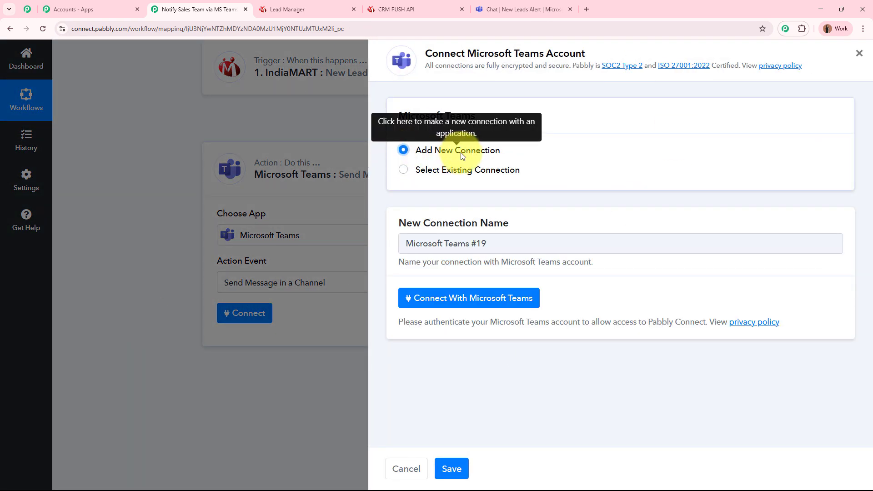
left_click(516, 302)
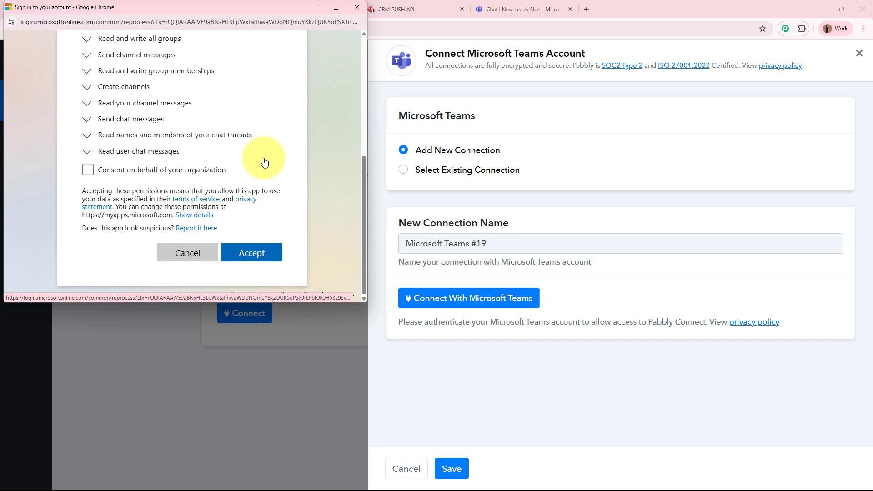
left_click(274, 255)
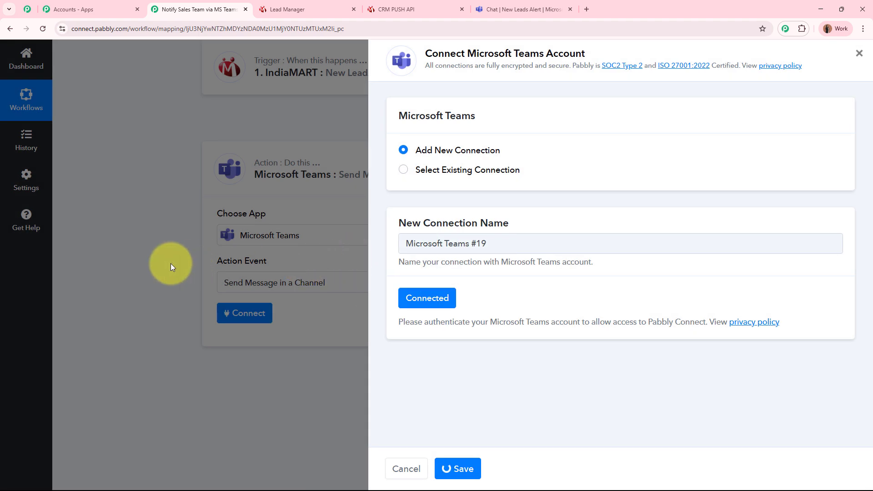
Check the team name in Microsoft Teams, return to Pabbly Connect and choose IndiaMART Leads as the action's team
scroll(169, 264, "down", 4)
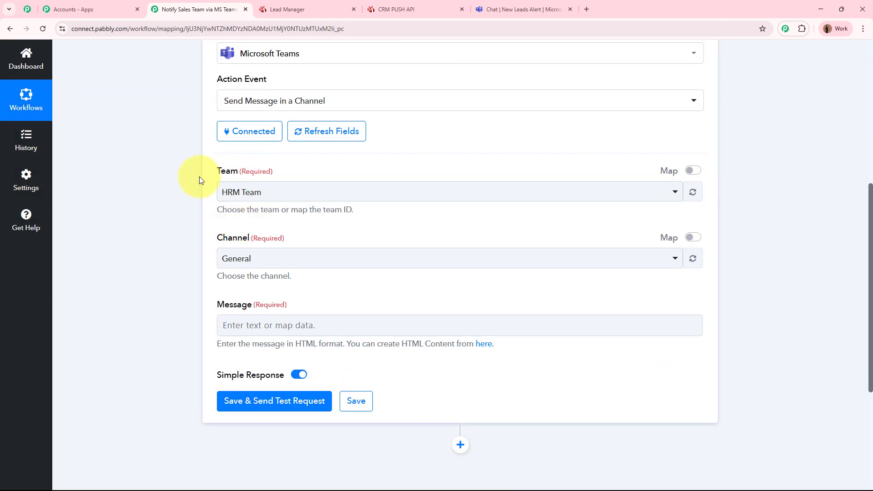
left_click(541, 9)
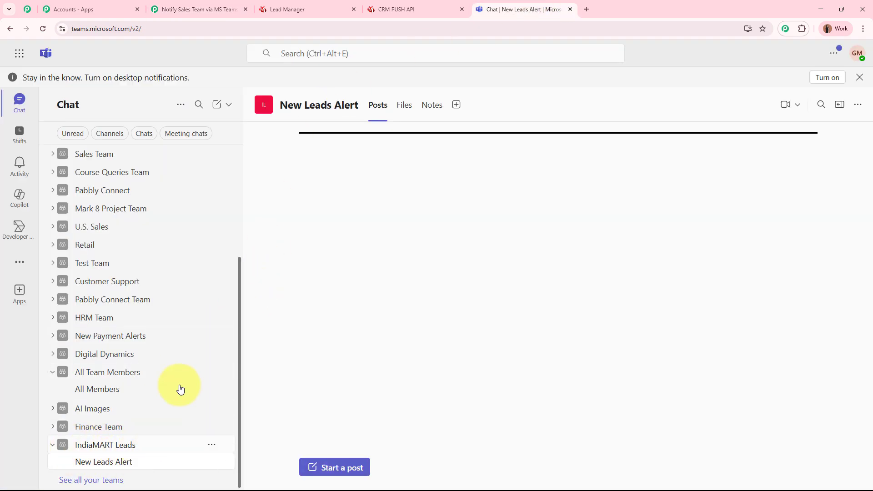
left_click(196, 9)
left_click(296, 191)
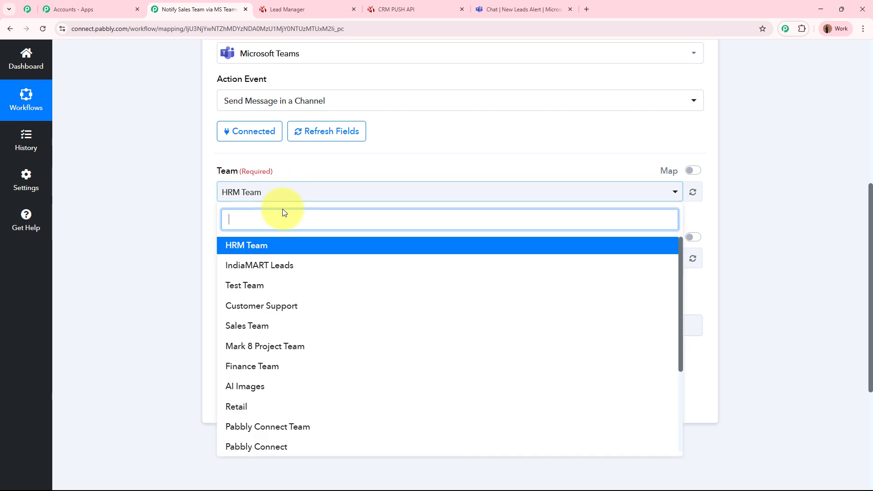
left_click(279, 274)
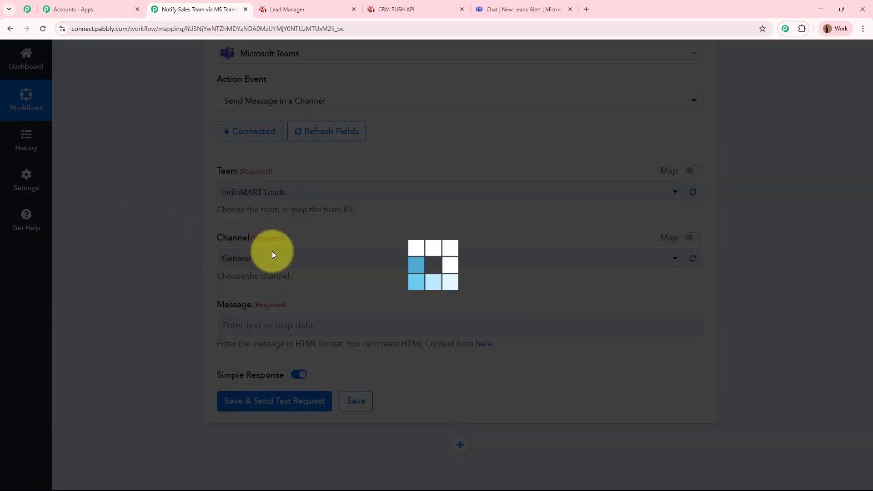
Check the channel name in Microsoft Teams, return to Pabbly Connect and choose New Leads Alert as the action's channel
left_click(508, 5)
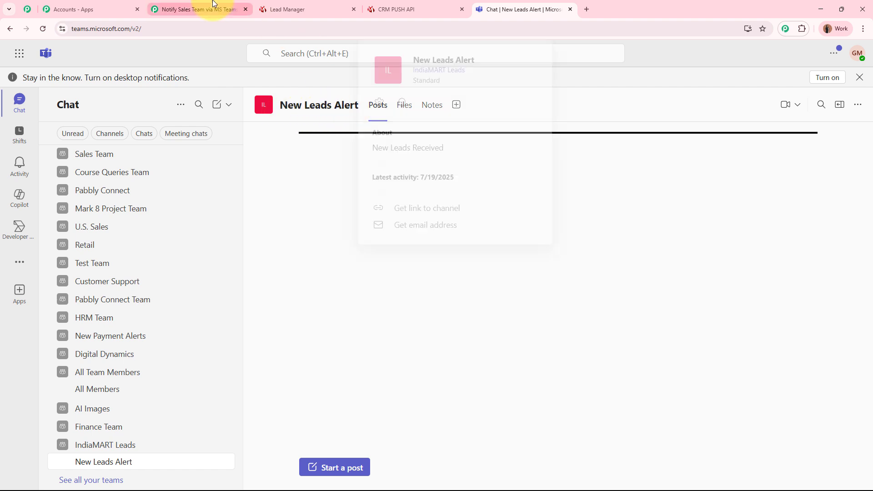
left_click(201, 9)
left_click(300, 266)
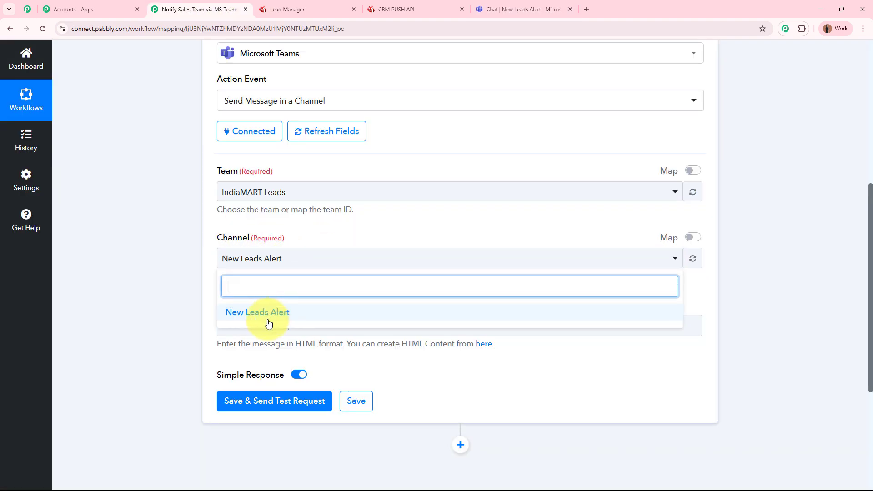
left_click(235, 316)
Enter an HTML message template headed "New IndiaMART Inquiry Received!" with name, company, contact, email, location, requirement and message placeholders and a follow-up reminder
scroll(186, 266, "down", 2)
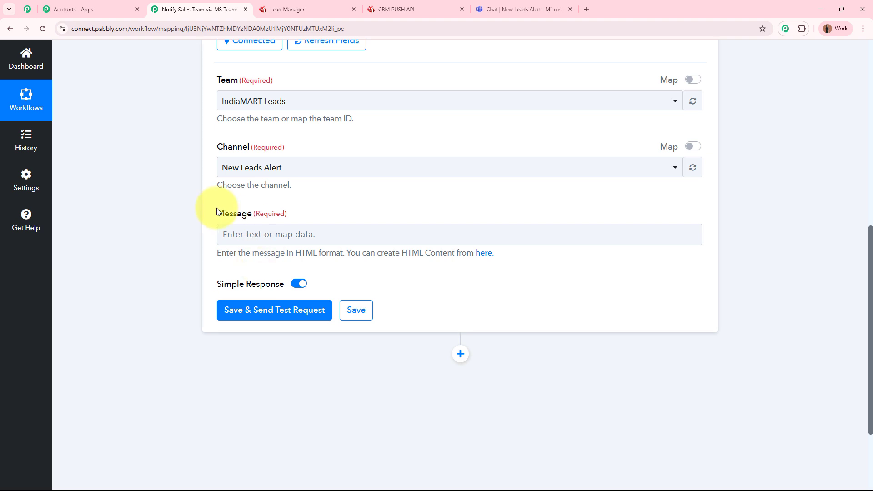
left_click_drag(217, 213, 291, 219)
left_click_drag(264, 253, 343, 254)
left_click(344, 254)
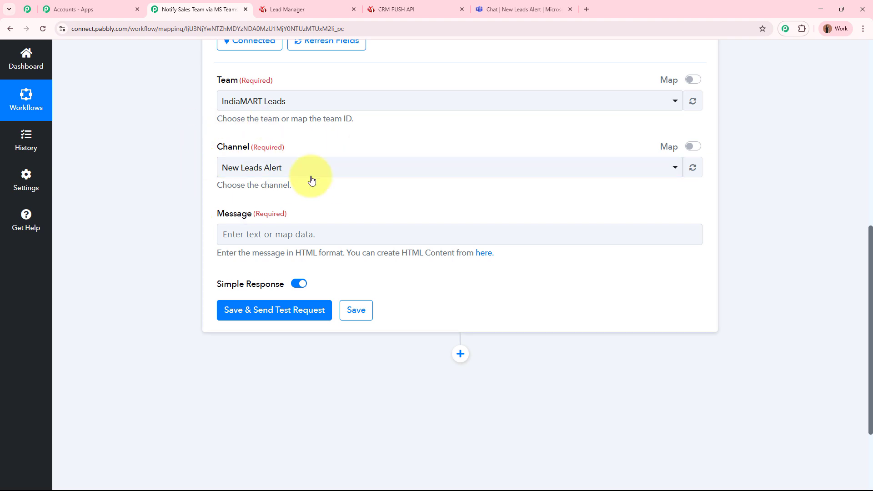
left_click(282, 235)
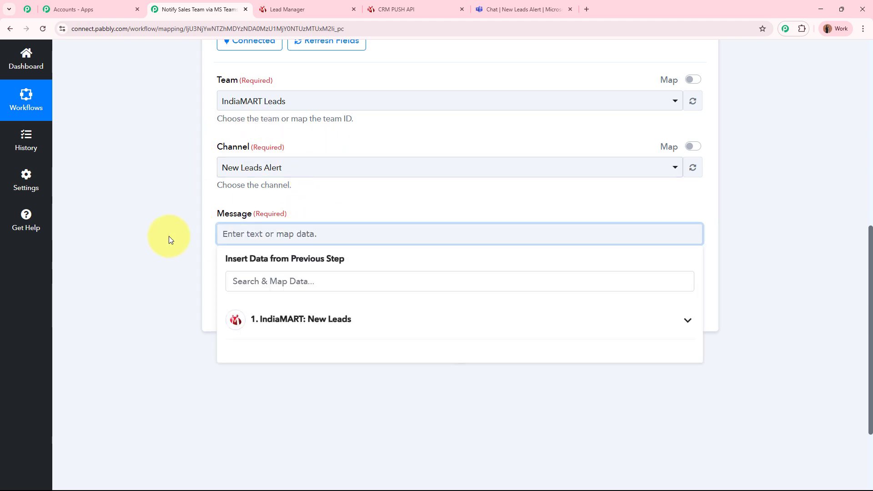
type("<b>📥 New IndiaMART Inquiry Received!</b><br><br><b>🔹 Name:</b> {{buyer_name}}<br> <b>🔹 Company:</b> {{company_name}}<br> <b>🔹 Contact:</b> {{phone_number}}<br> <b>🔹 Email:</b> {{email_address}}<br> <b>🔹 Location:</b> {{city}}, {{state}}<br> <b>🔹 Requirement:</b> {{product_requirement}}<br> <b>🔹 Message:</b> {{additional_message}}<br><br>👉 <b>Please follow up with the lead at the earliest.</b>")
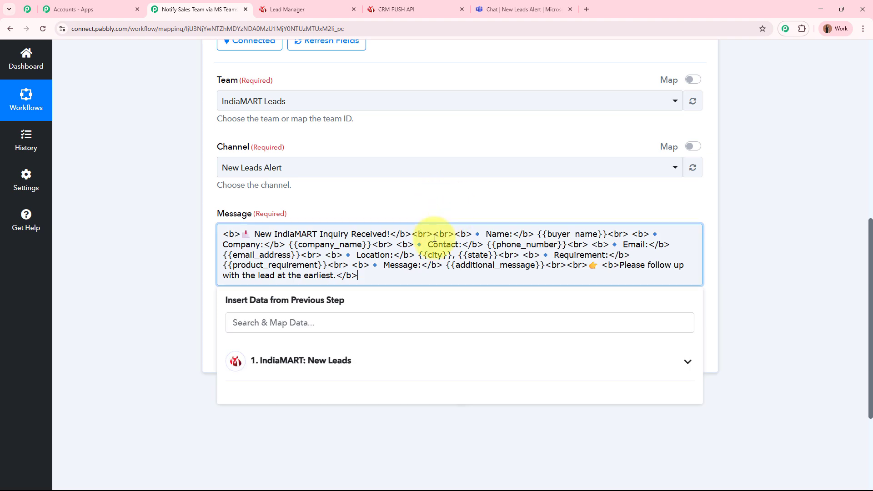
Replace the {{buyer_name}} placeholder in the message with the IndiaMART response sender name field
left_click_drag(538, 233, 608, 234)
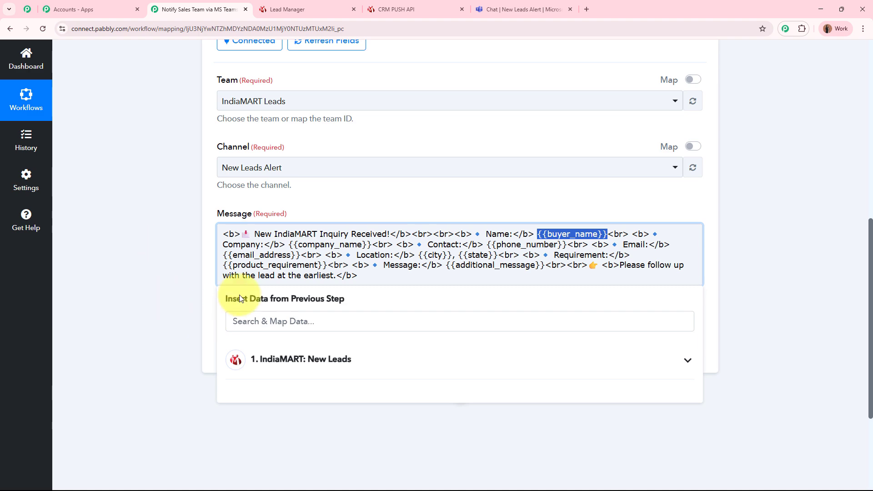
scroll(349, 312, "up", 9)
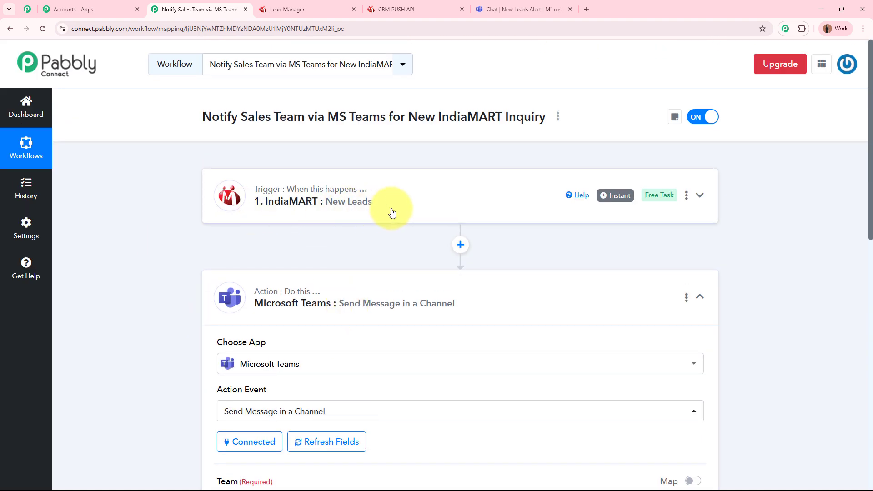
scroll(392, 213, "down", 10)
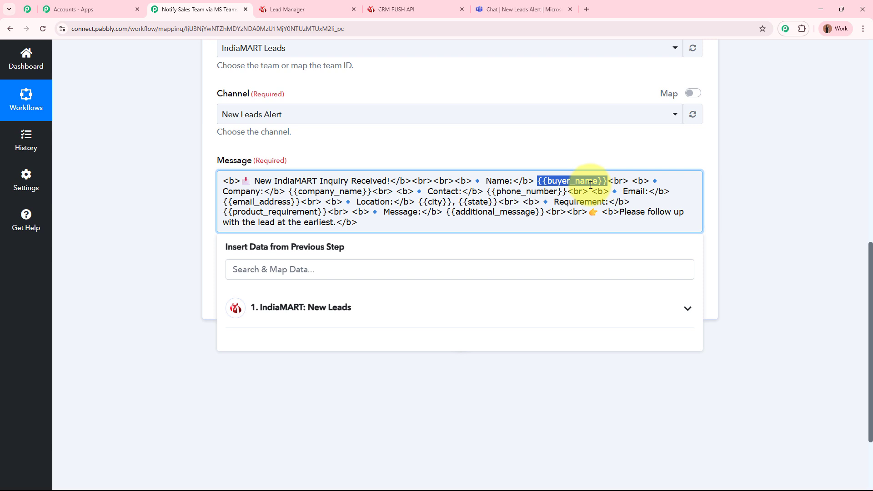
left_click(393, 311)
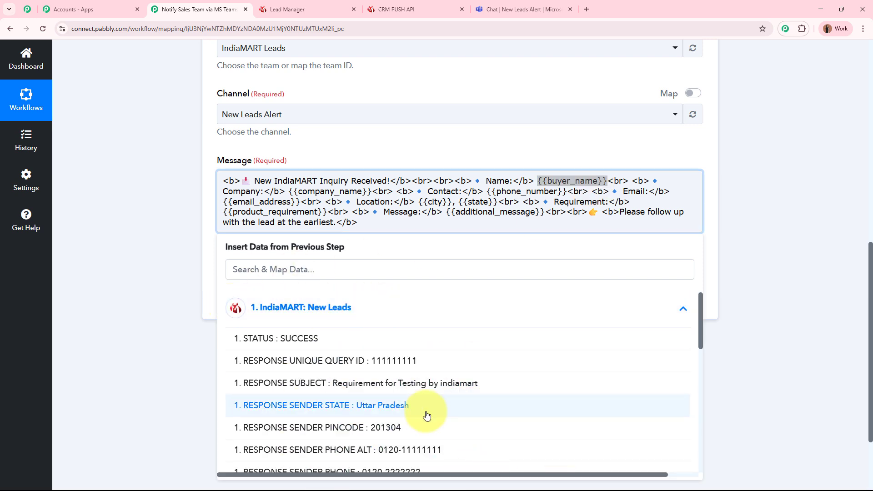
left_click(342, 263)
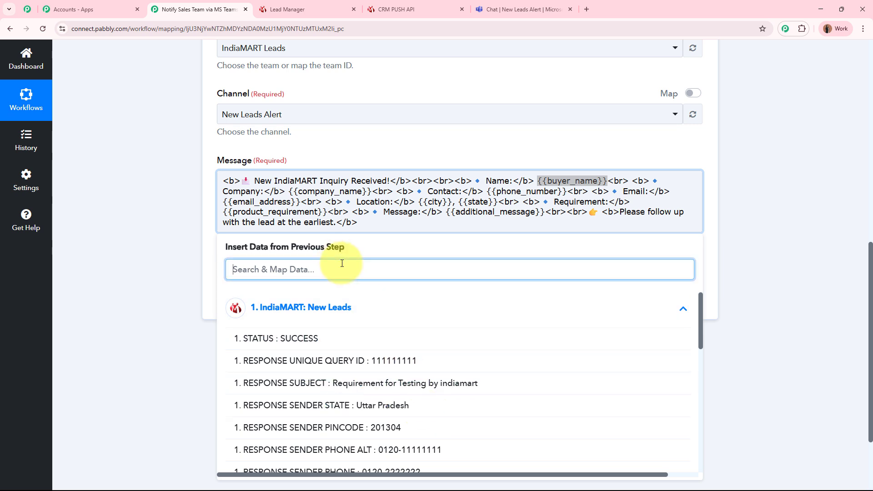
type("name")
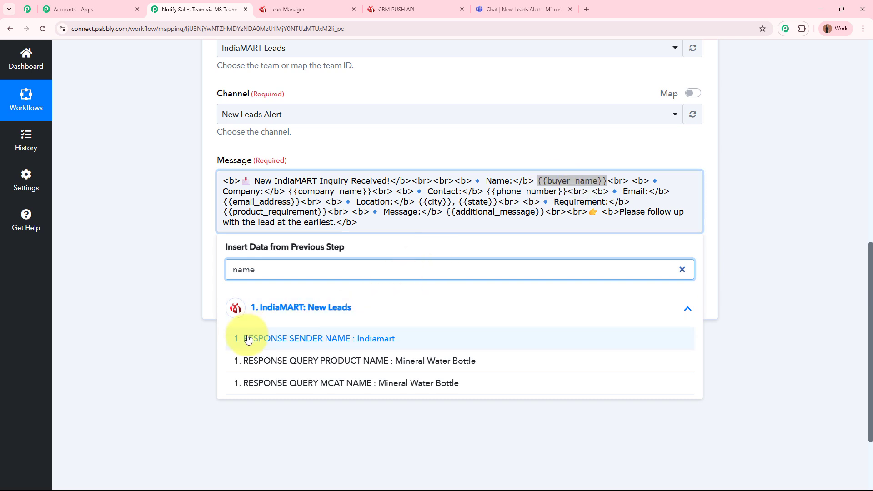
left_click(424, 342)
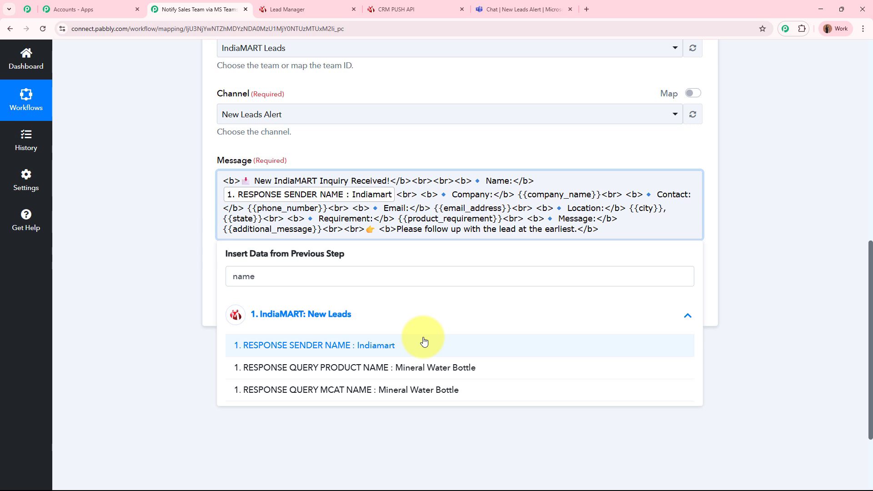
left_click(153, 227)
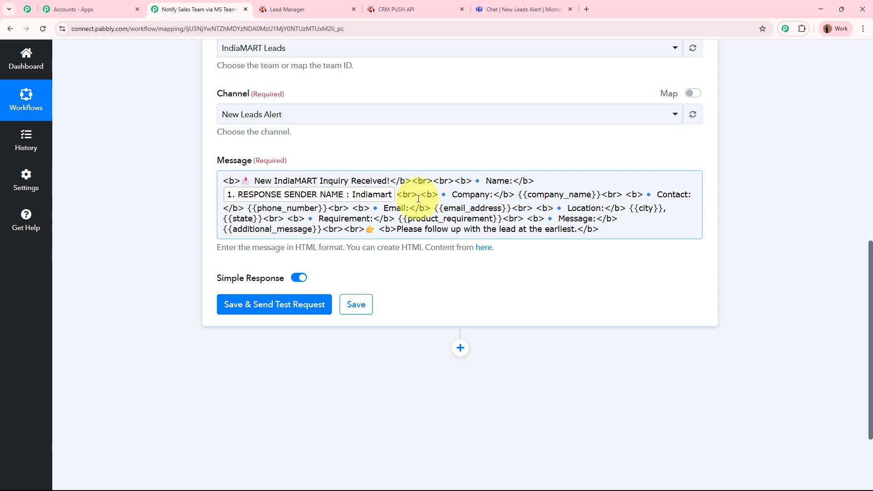
Map the IndiaMART response sender company field in place of the message's {{company_name}} placeholder
scroll(419, 199, "up", 10)
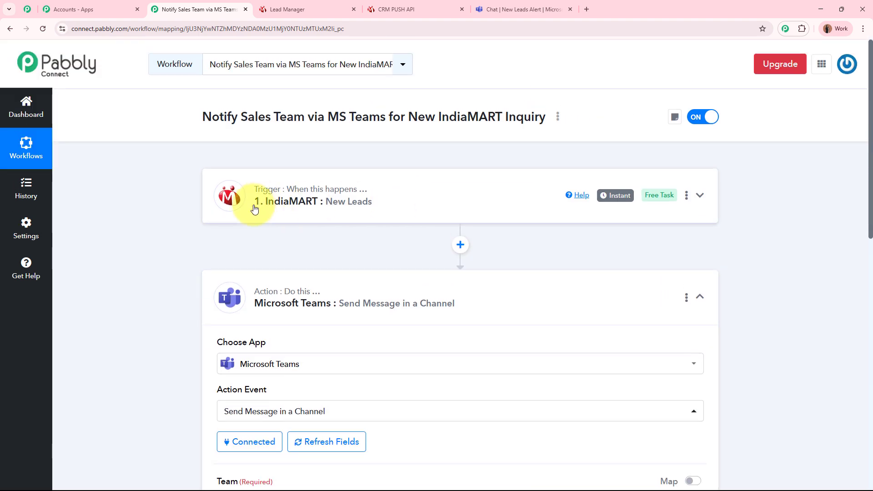
scroll(401, 214, "down", 10)
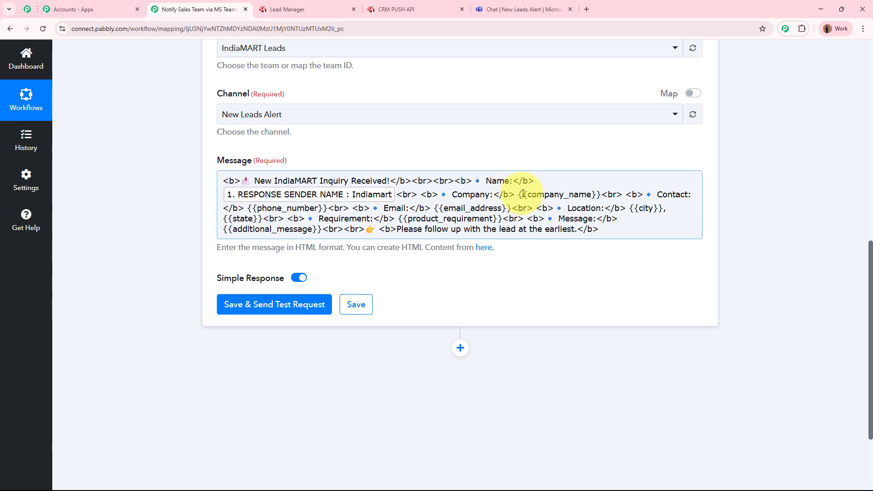
left_click_drag(519, 194, 601, 194)
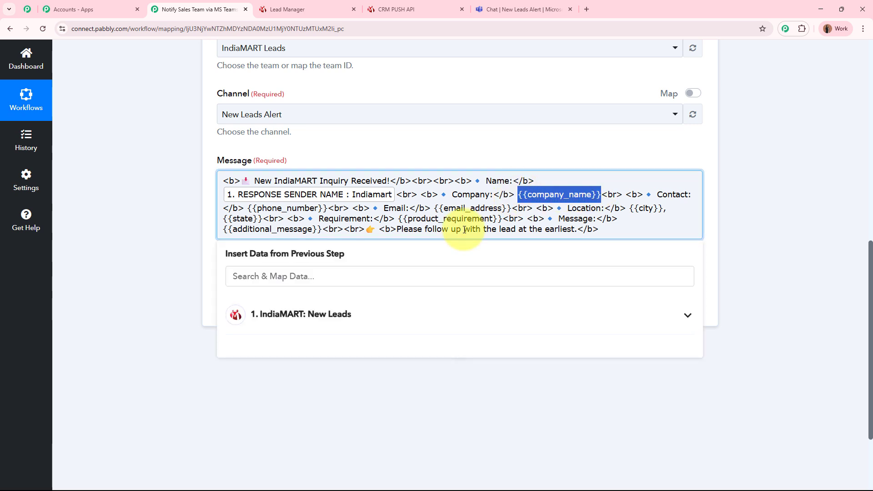
left_click(344, 269)
type("c")
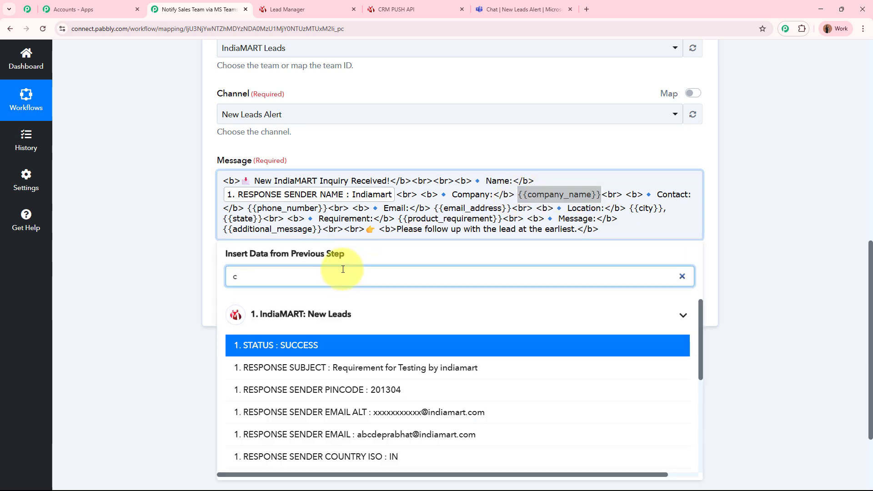
type("om")
left_click(336, 390)
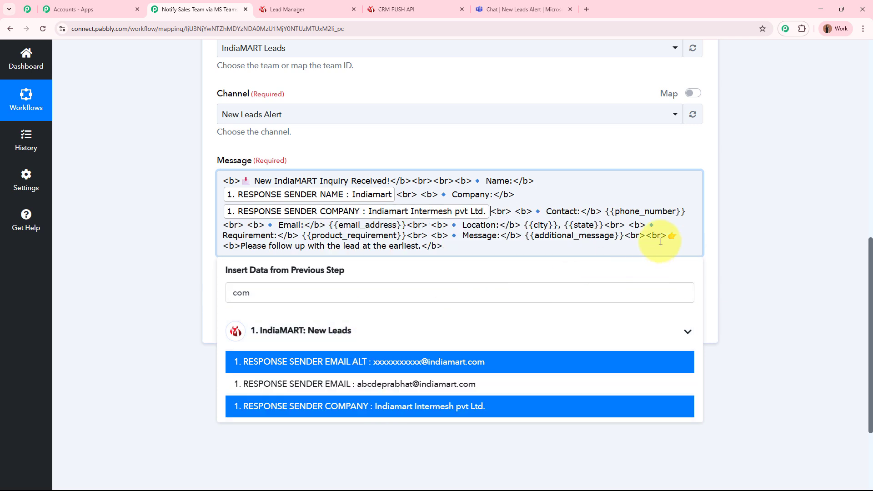
Replace the {{phone_number}} and {{email_address}} placeholders with the response sender phone and response sender email fields
left_click_drag(605, 211, 684, 211)
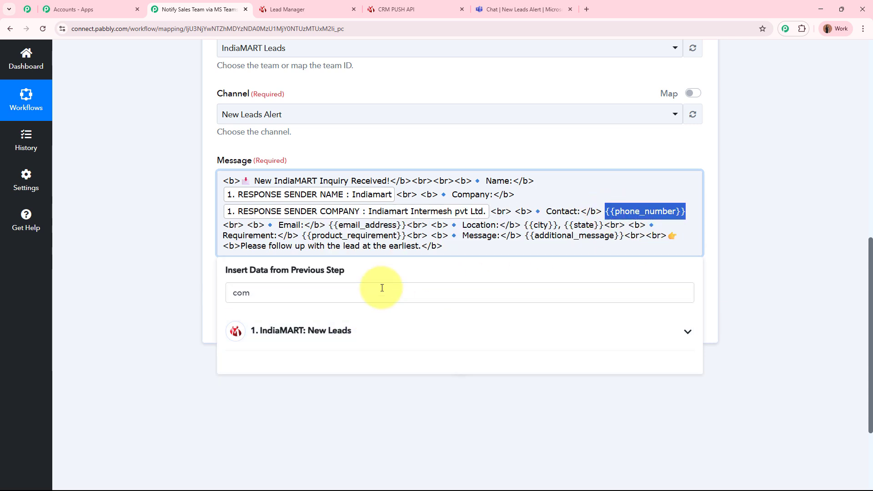
left_click(350, 293)
type("phon")
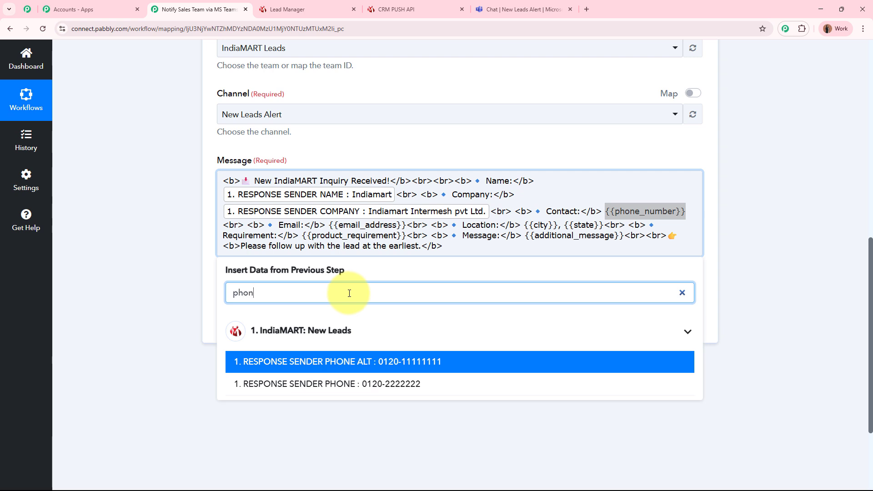
left_click(321, 384)
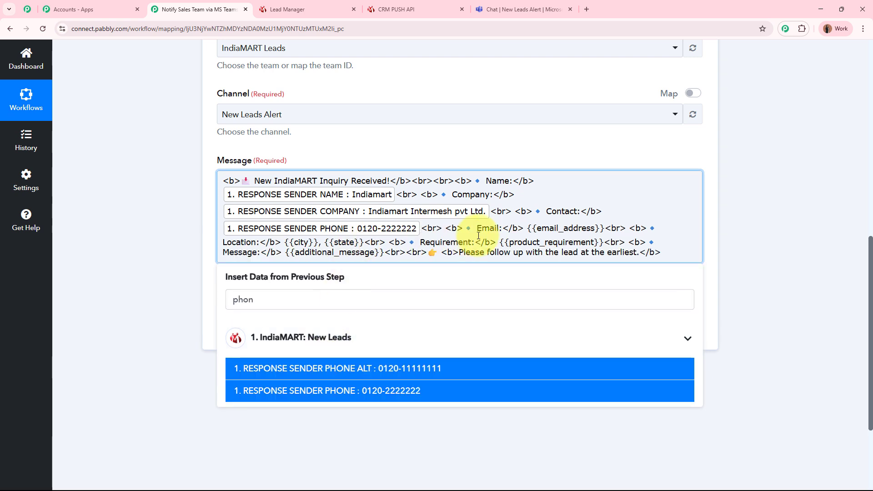
left_click_drag(529, 227, 603, 227)
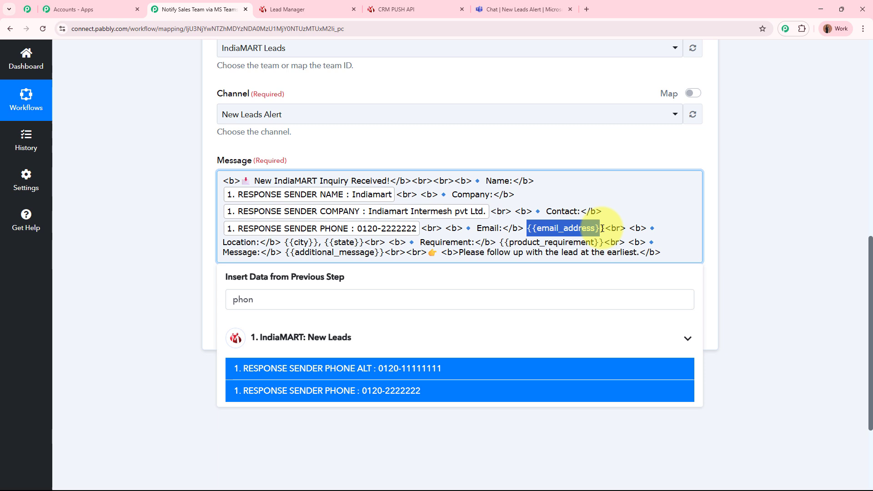
double_click(299, 300)
type("em")
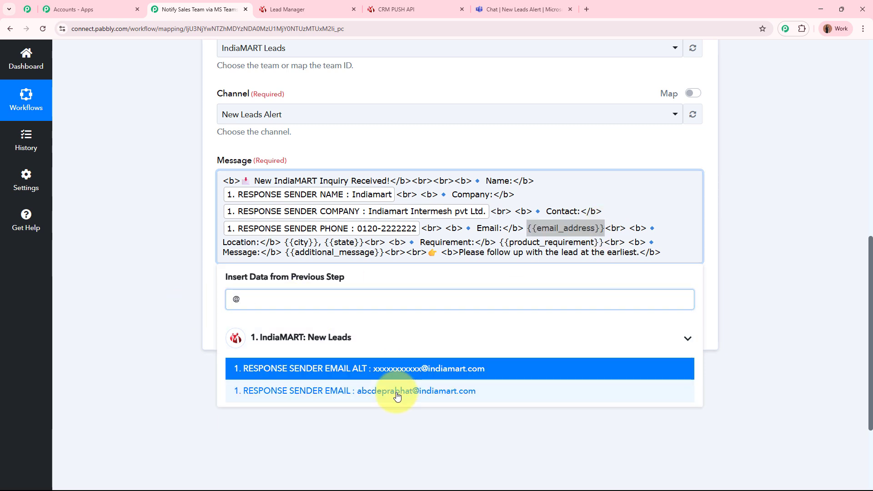
left_click(389, 395)
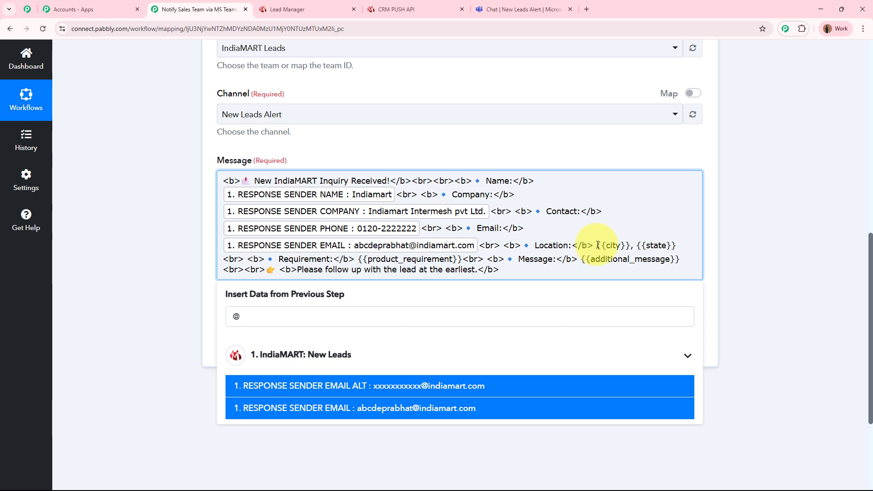
Map the response sender address to the message's Location entry and the response query product name to its Requirement entry
left_click_drag(597, 245, 678, 245)
double_click(314, 311)
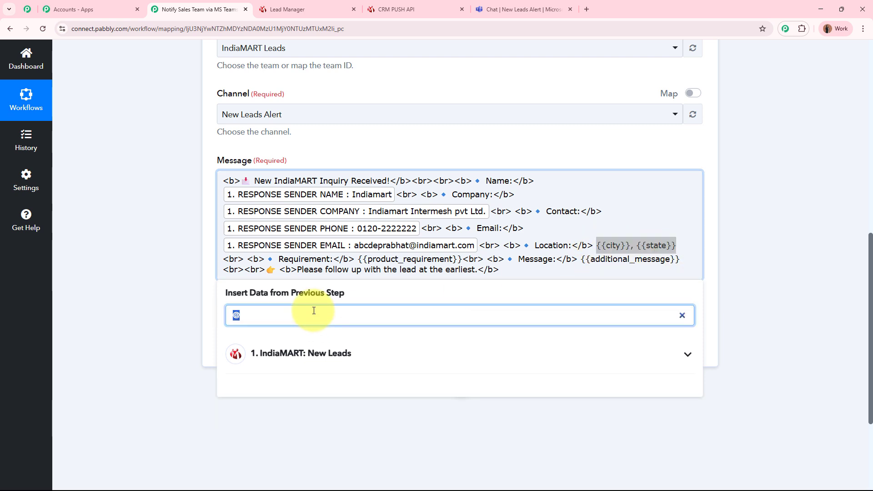
type("add")
left_click(322, 384)
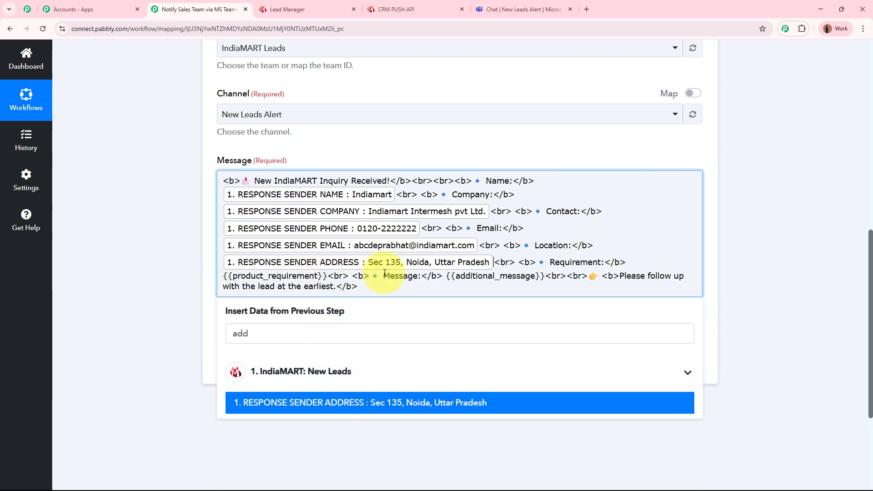
left_click_drag(223, 276, 331, 276)
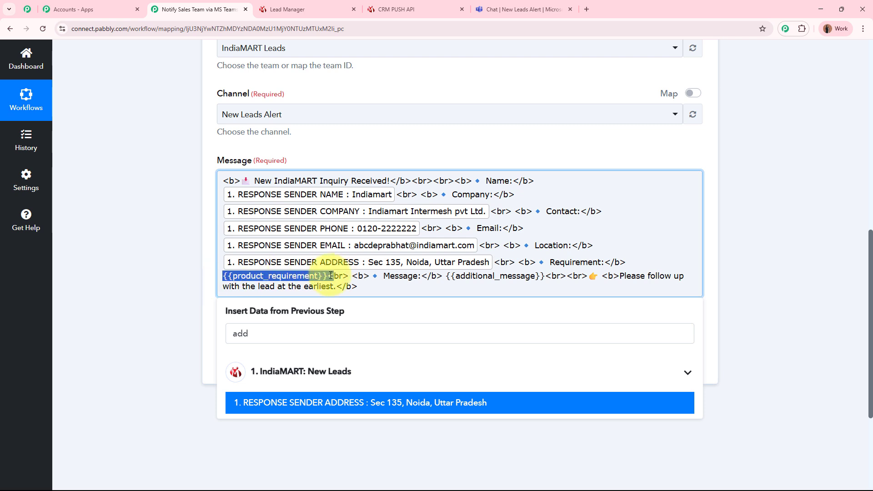
double_click(281, 335)
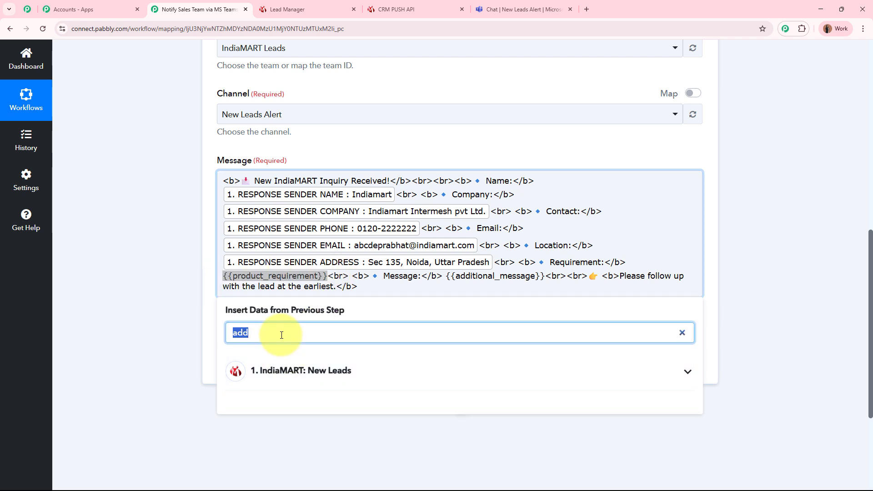
type("nam")
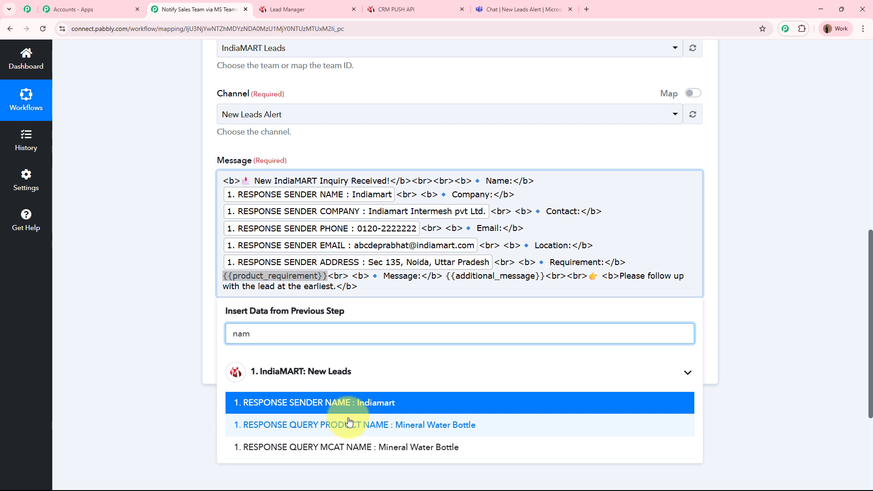
left_click(349, 424)
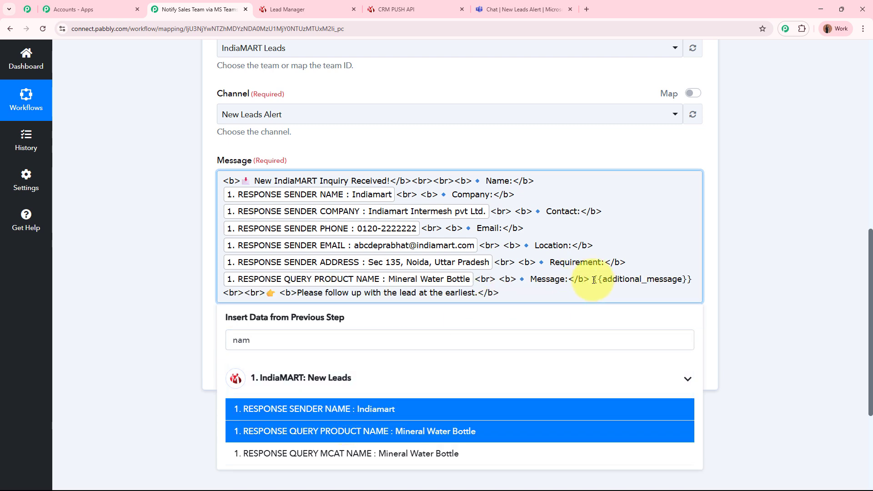
Replace the {{additional_message}} placeholder with the response query message field
left_click_drag(594, 280, 694, 281)
double_click(294, 337)
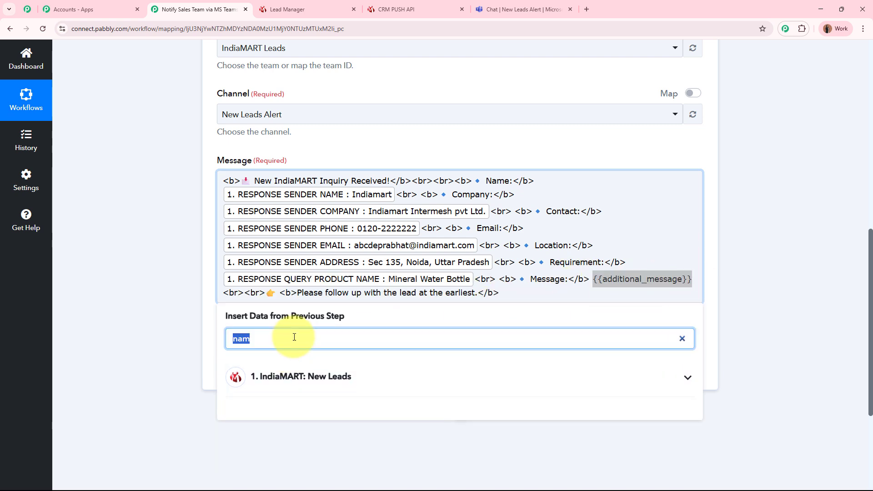
type("mess")
left_click(351, 468)
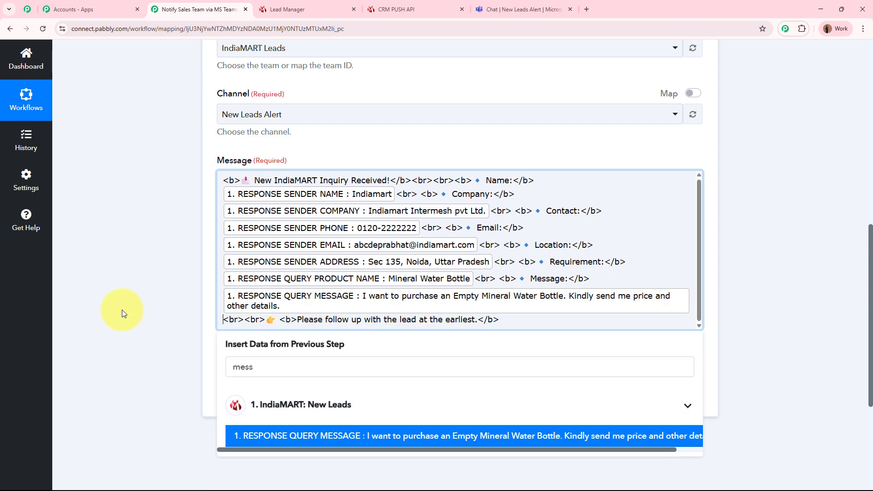
Review the mapped Microsoft Teams message, save the action step and send a test request
scroll(122, 313, "down", 5)
scroll(121, 308, "up", 8)
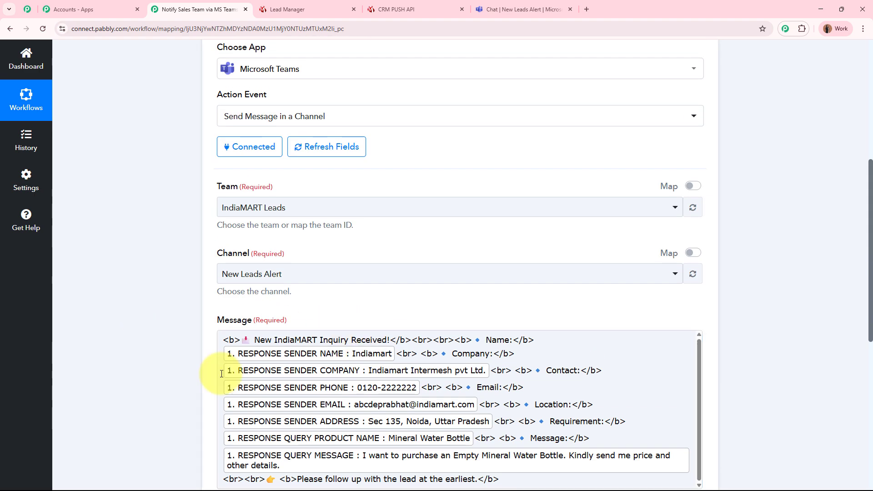
scroll(144, 314, "down", 5)
left_click(292, 284)
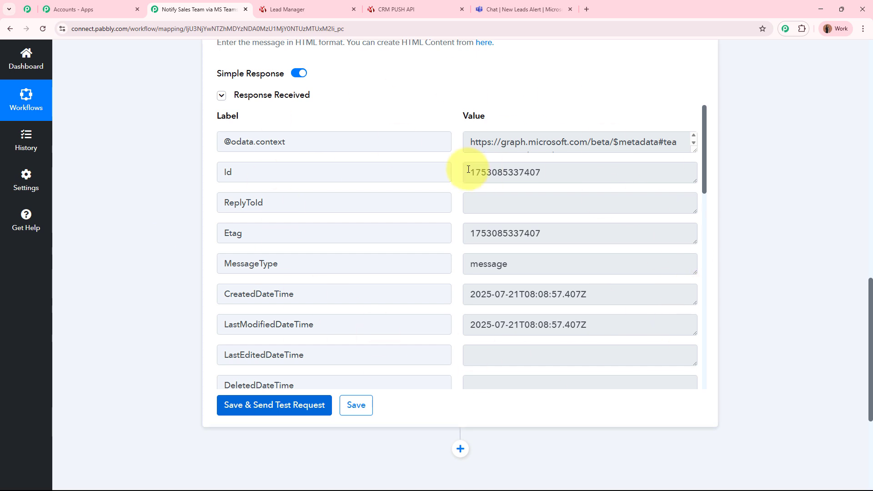
Examine the full test post in the New Leads Alert channel in Microsoft Teams and return to Pabbly Connect
left_click(520, 5)
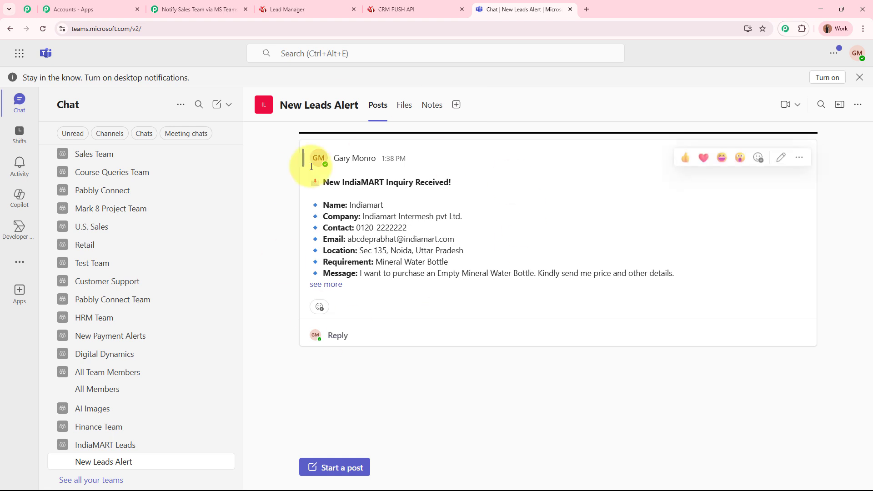
left_click(315, 285)
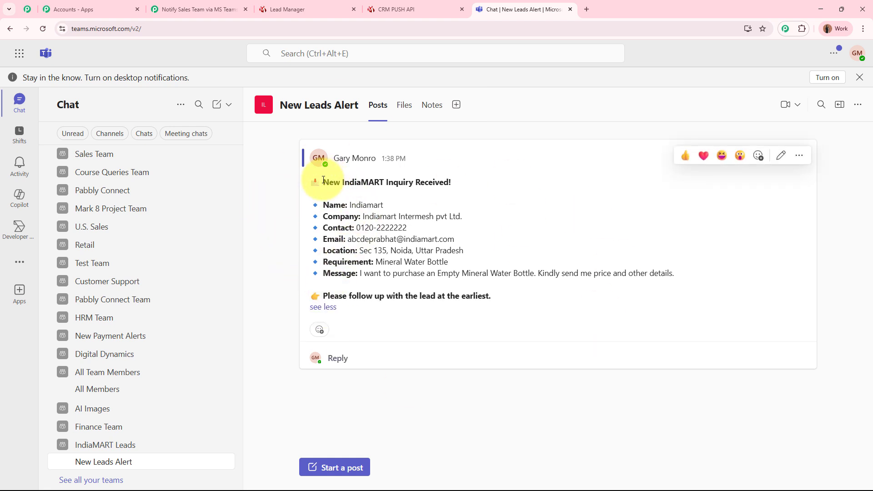
left_click_drag(323, 180, 470, 184)
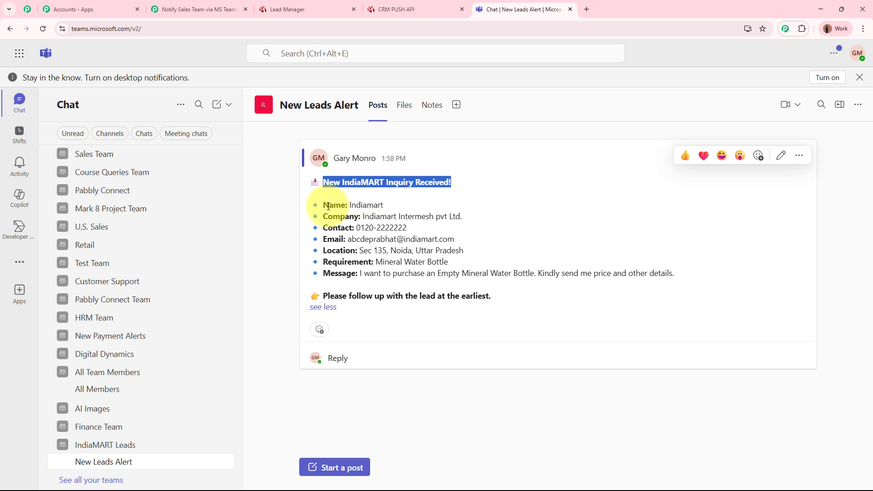
left_click_drag(328, 206, 353, 218)
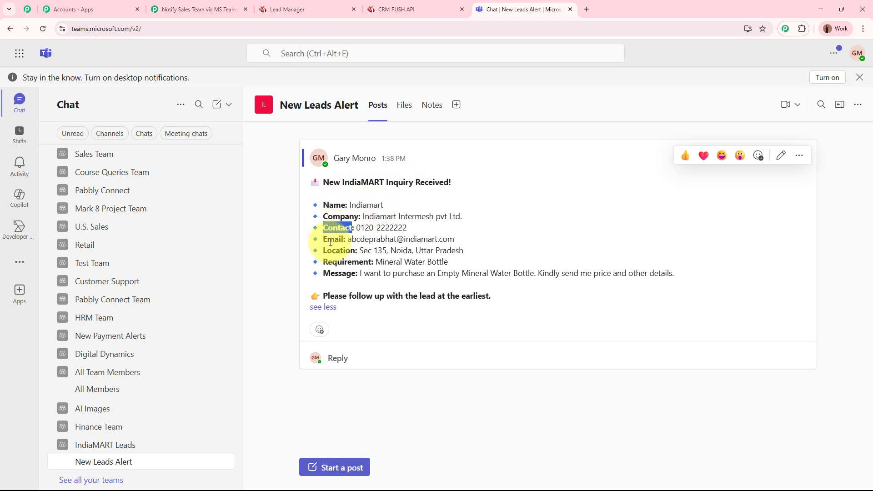
mouse_move(337, 263)
left_mouse_down()
mouse_move(352, 264)
mouse_move(338, 274)
left_mouse_up()
left_click_drag(324, 203, 692, 276)
left_click(693, 276)
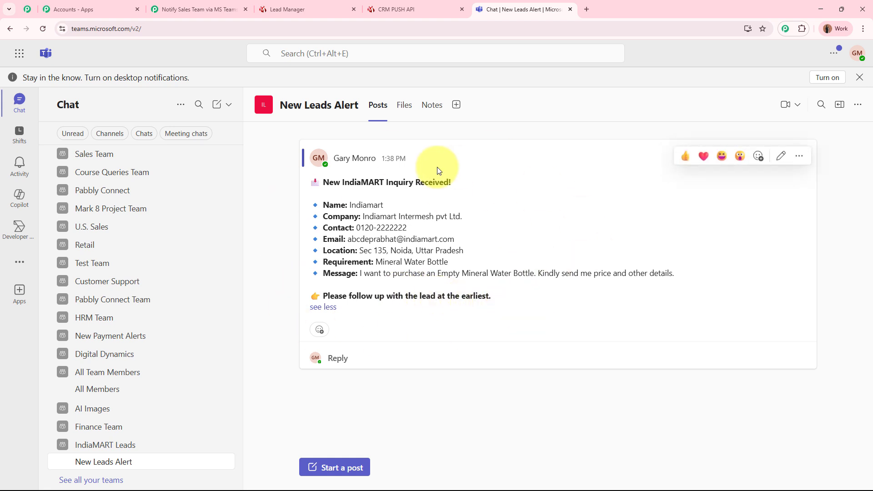
left_click(201, 9)
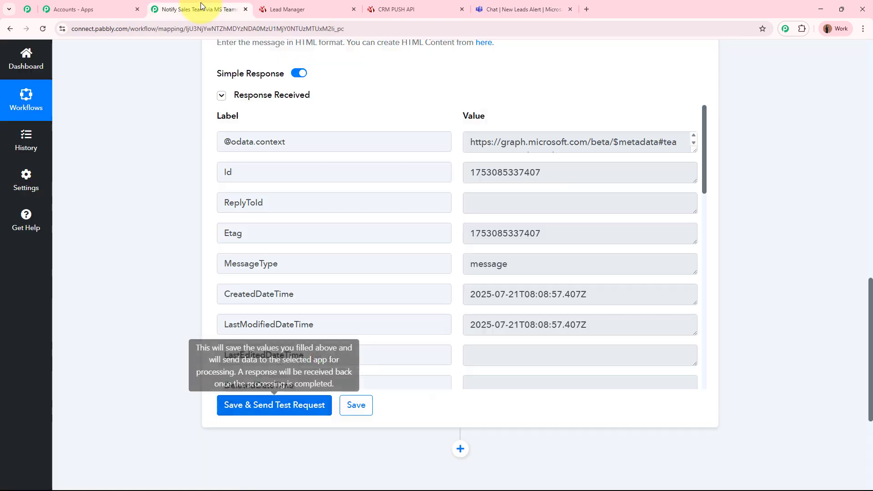
Collapse the Microsoft Teams action step so the workflow shows only its trigger and action headers
scroll(173, 207, "up", 10)
scroll(182, 209, "up", 5)
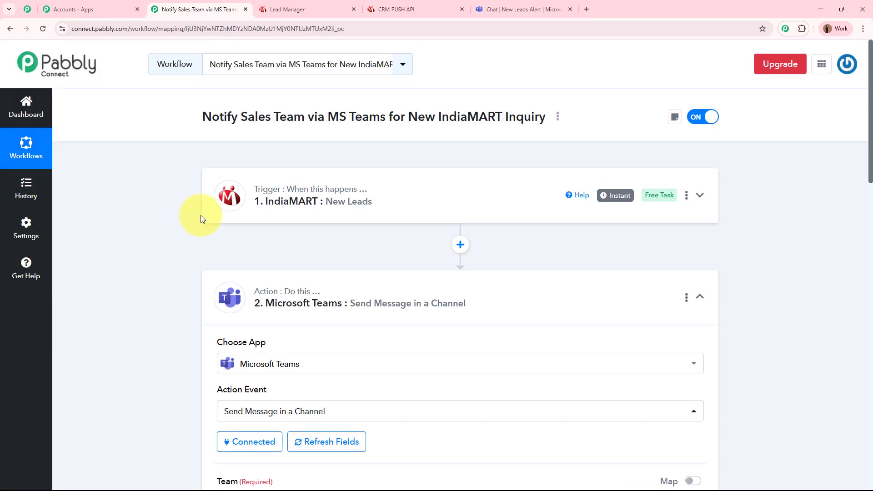
left_click(614, 282)
Review the New Leads Alert post in Microsoft Teams and the contacts in IndiaMART Lead Manager, and return to the Pabbly Connect workflow
left_click(523, 9)
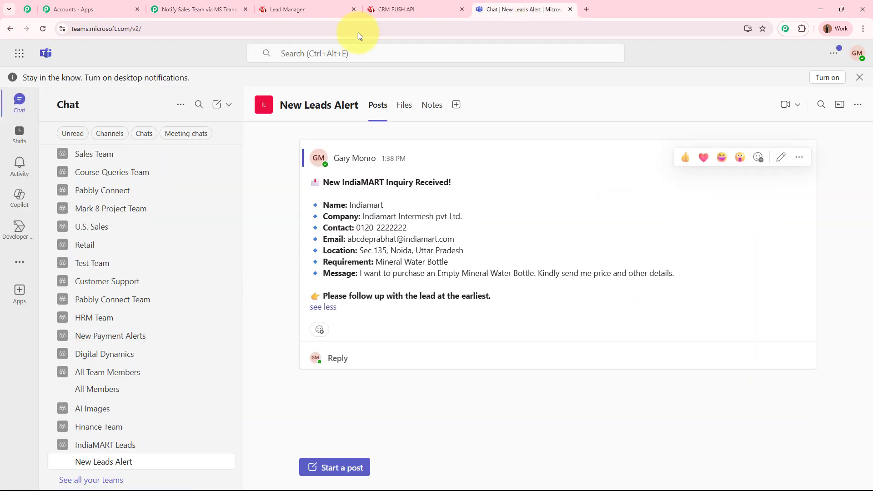
left_click(204, 5)
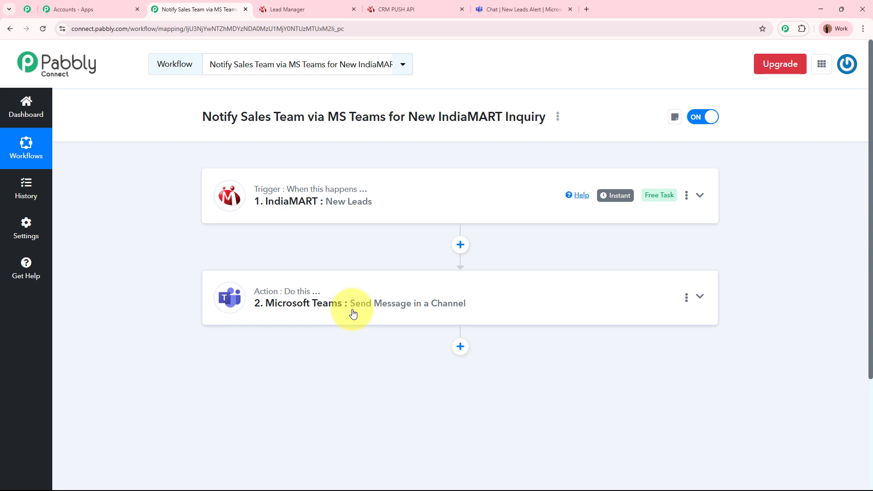
left_click(288, 9)
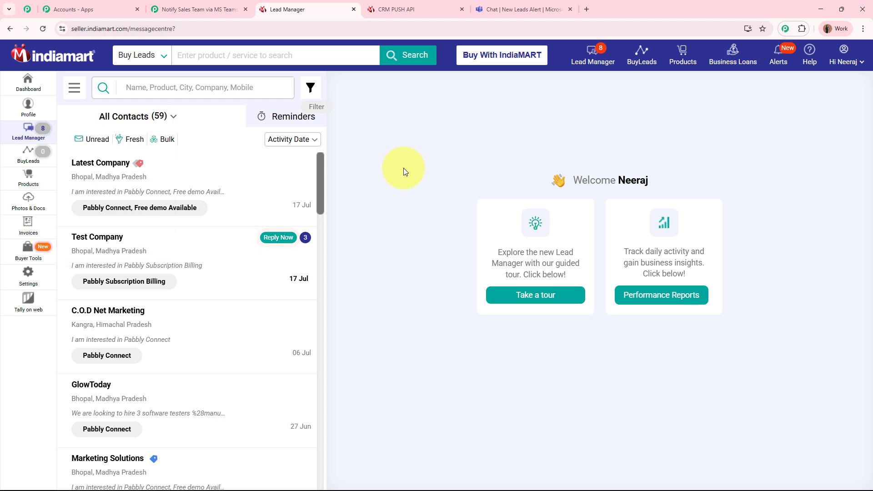
left_click(227, 8)
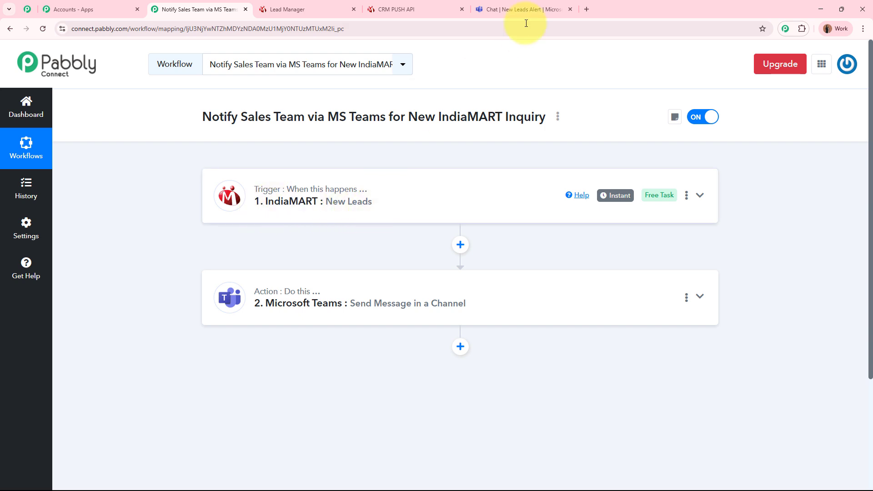
left_click(523, 9)
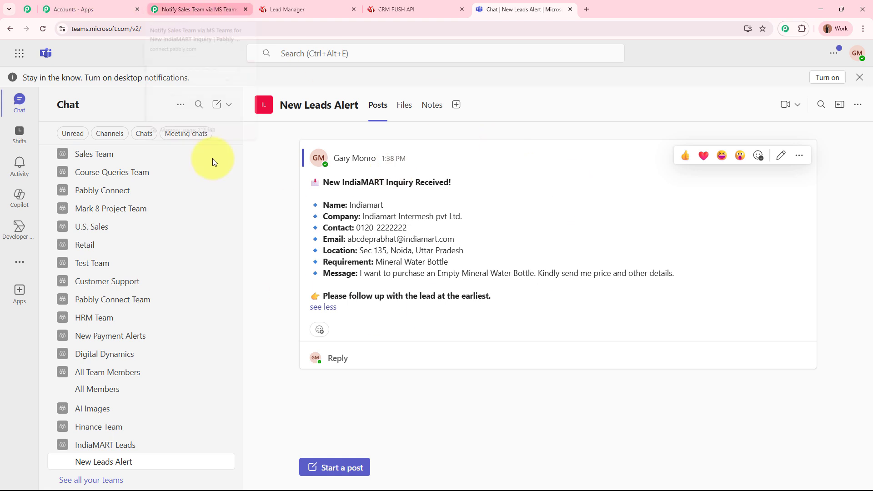
left_click(220, 5)
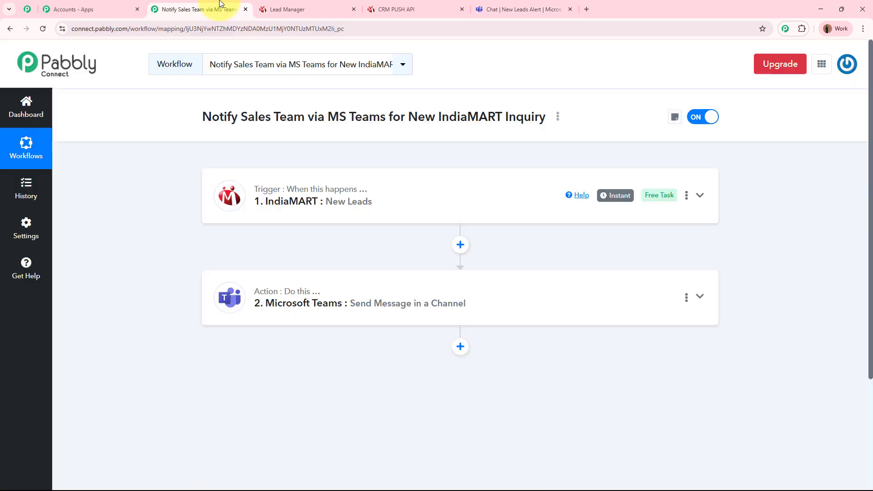